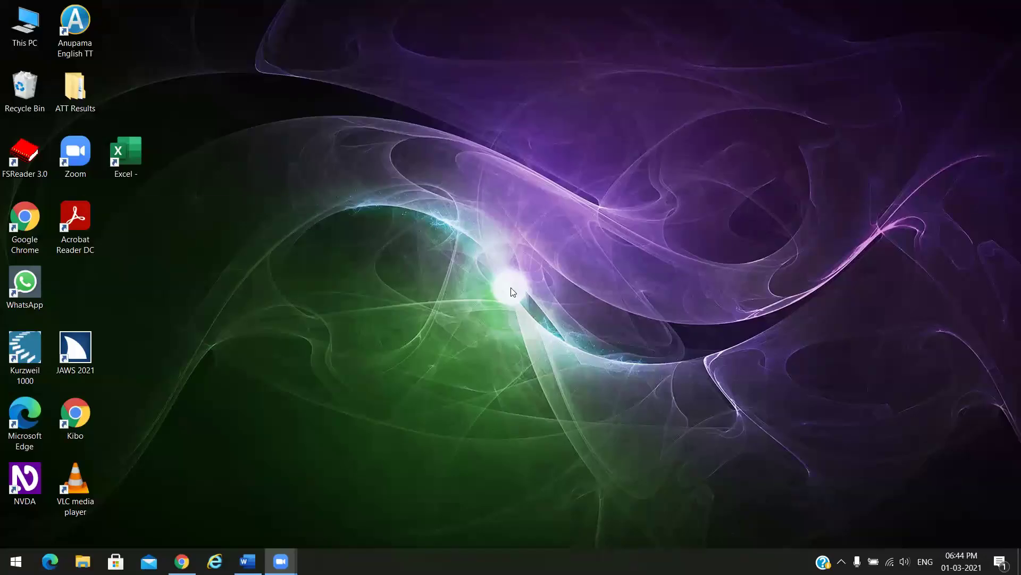
# Step: Switch with Alt+Tab toward the Document1 Word window
pyautogui.hotkey('alt', 'Tab')
pyautogui.hotkey('alt', 'Tab')
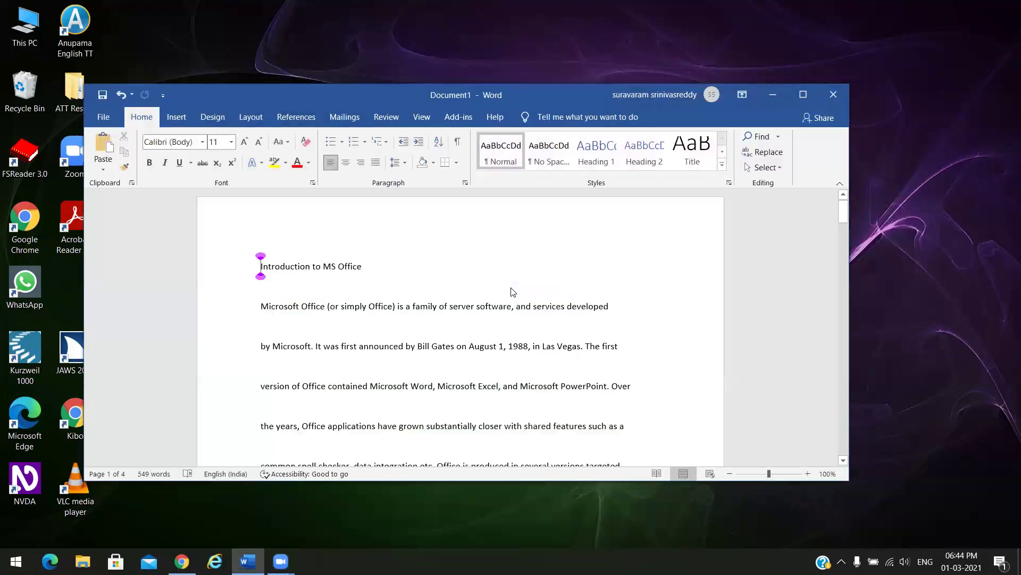
# Step: Move from the title through the blank line to the Microsoft Office paragraph
pyautogui.press('Down')
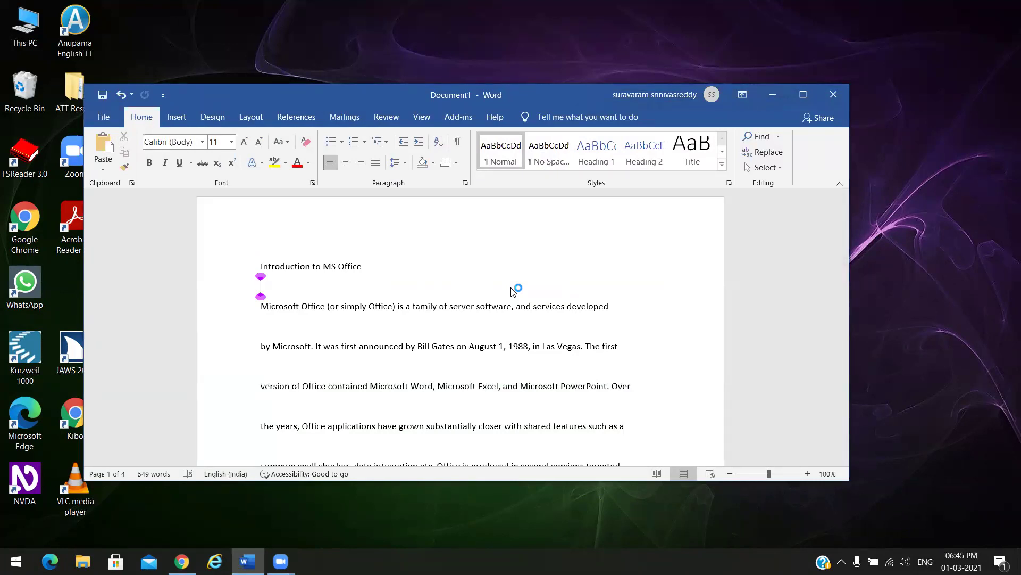
pyautogui.press('Down')
pyautogui.press('Up')
pyautogui.press('Down')
pyautogui.press('Down')
# Step: Step through the opening sentences down to the common spell checker line and 'The original' sentence
pyautogui.hotkey('ctrl', 'Right')
pyautogui.hotkey('ctrl', 'Right')
pyautogui.hotkey('ctrl', 'Right')
pyautogui.hotkey('alt', 'Down')
pyautogui.hotkey('ctrl', 'Down')
pyautogui.hotkey('alt', 'Down')
pyautogui.hotkey('ctrl', 'Down')
pyautogui.hotkey('ctrl', 'Down')
pyautogui.hotkey('alt', 'Down')
# Step: Continue past the end-users, OS operating systems and Office Online lines to the next paragraph
pyautogui.hotkey('ctrl', 'Down')
pyautogui.hotkey('alt', 'Down')
pyautogui.hotkey('ctrl', 'Down')
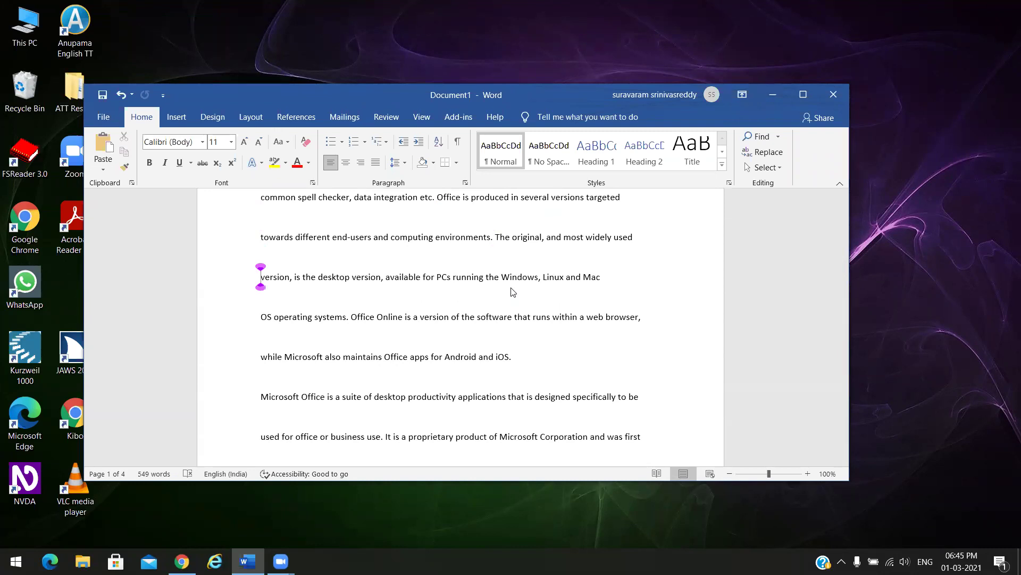
pyautogui.hotkey('ctrl', 'Down')
pyautogui.hotkey('alt', 'Down')
pyautogui.hotkey('ctrl', 'Down')
pyautogui.hotkey('ctrl', 'Down')
pyautogui.hotkey('ctrl', 'Down')
pyautogui.hotkey('alt', 'Down')
pyautogui.hotkey('ctrl', 'Down')
pyautogui.hotkey('alt', 'Down')
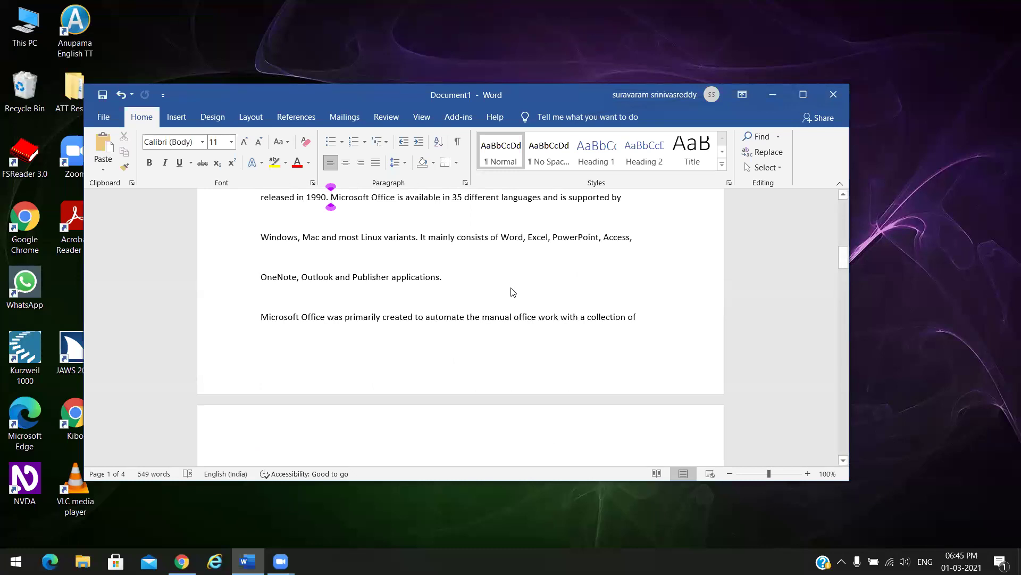
# Step: Move past the Windows, Mac, OneNote and 'as:' lines to item 1, Microsoft Word
pyautogui.hotkey('ctrl', 'Down')
pyautogui.hotkey('alt', 'Down')
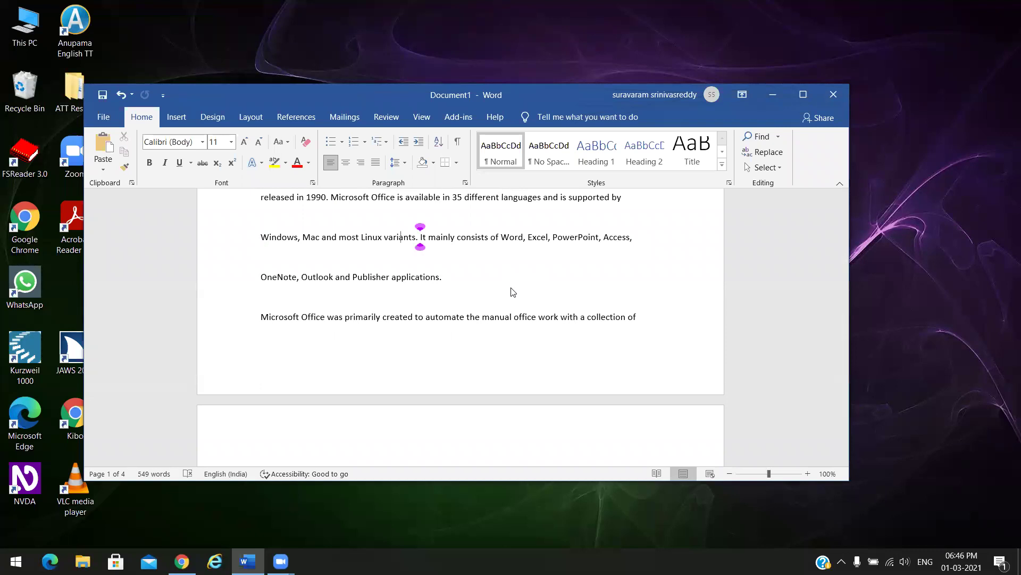
pyautogui.hotkey('ctrl', 'Down')
pyautogui.hotkey('ctrl', 'Down')
pyautogui.hotkey('ctrl', 'Down')
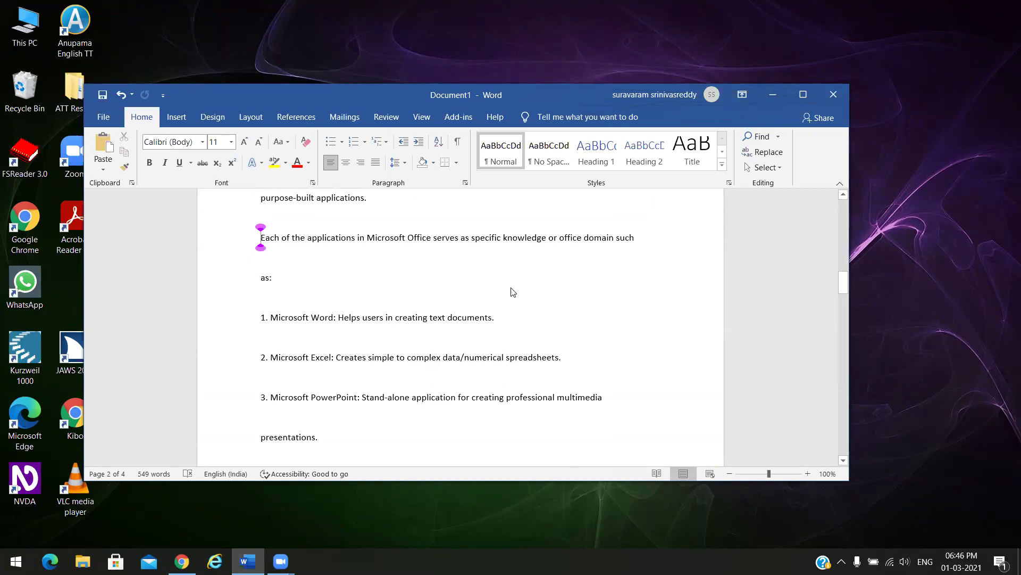
pyautogui.press('Down')
pyautogui.press('Down')
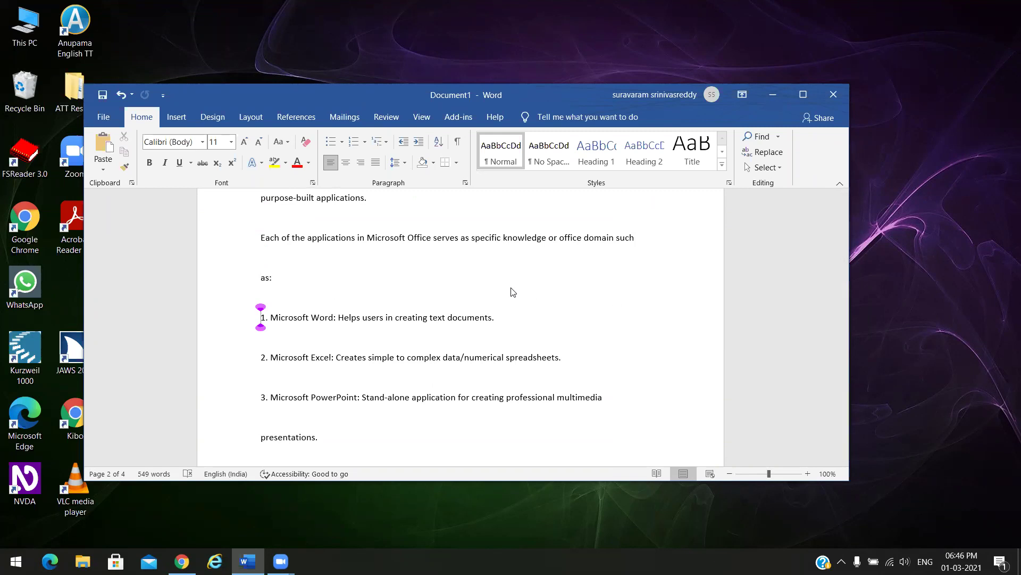
pyautogui.press('Down')
pyautogui.press('Down')
pyautogui.press('Down')
# Step: Move through items 4 and 6, then the Besides and 'As of 2016' text, to the Premium line
pyautogui.press('Down')
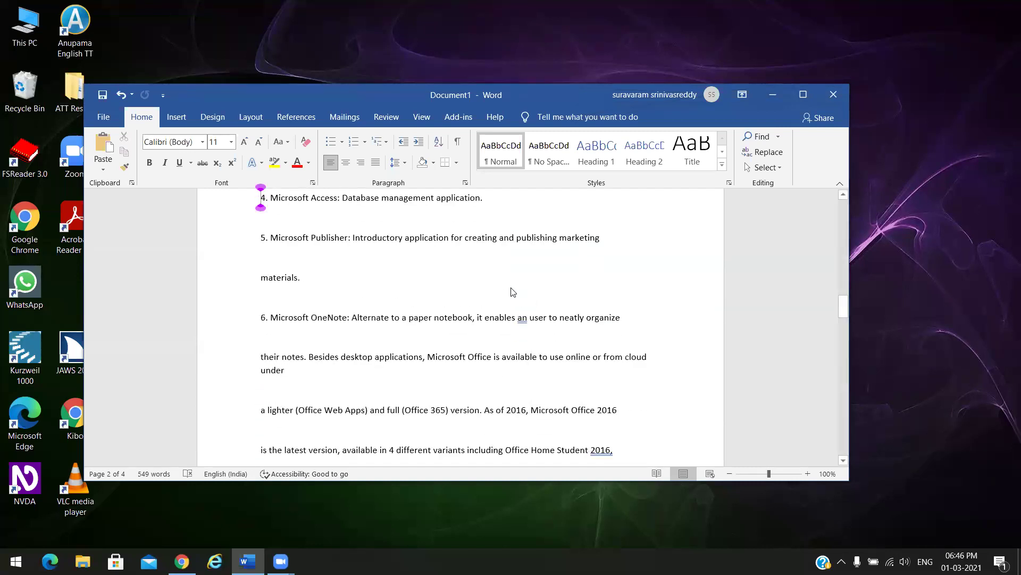
pyautogui.press('Down')
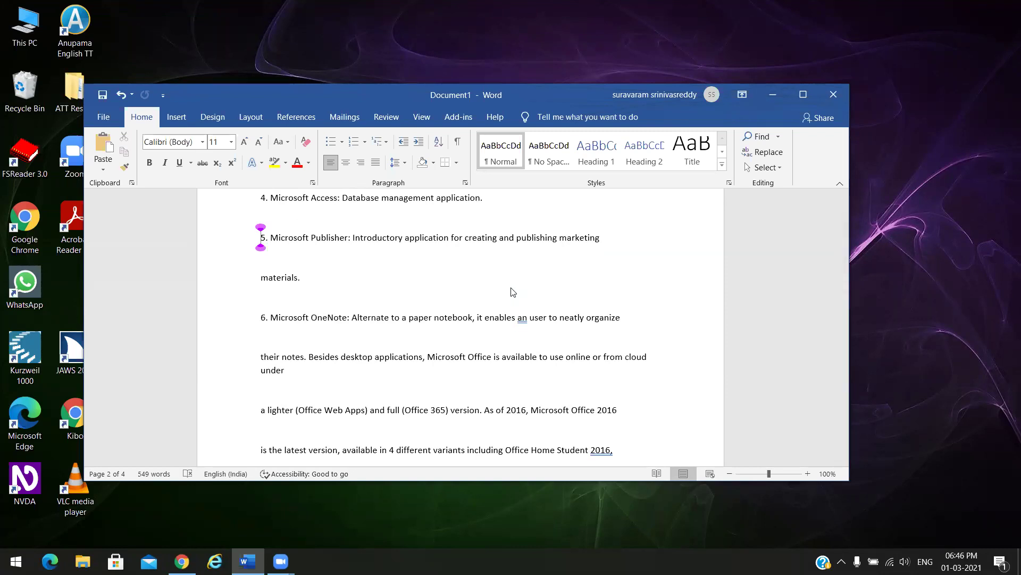
pyautogui.press('Down')
pyautogui.press('Down')
pyautogui.press('Down')
pyautogui.hotkey('ctrl', 'Right')
pyautogui.hotkey('ctrl', 'Right')
pyautogui.hotkey('ctrl', 'Down')
pyautogui.hotkey('alt', 'Down')
pyautogui.hotkey('ctrl', 'Down')
pyautogui.hotkey('ctrl', 'Down')
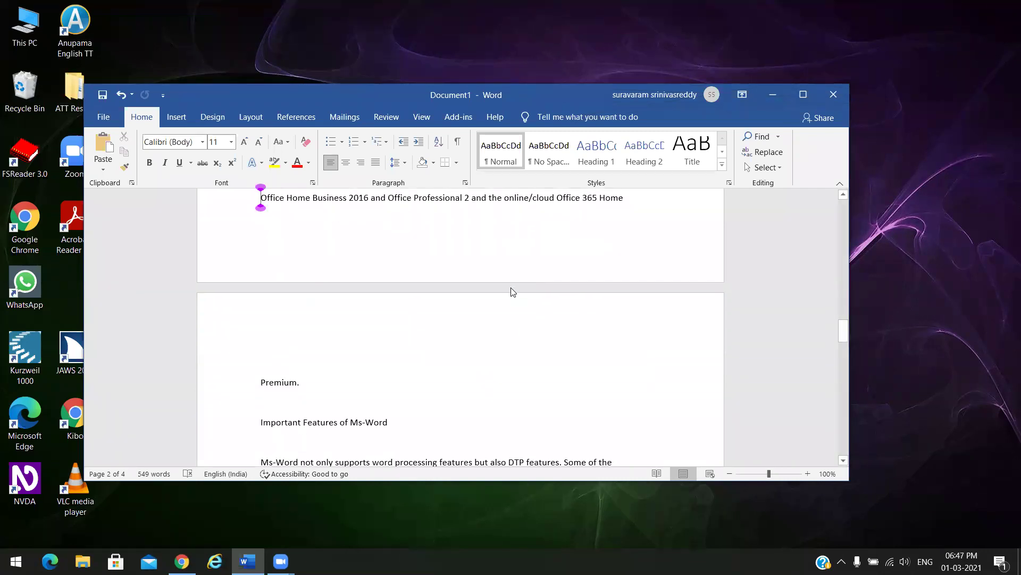
pyautogui.hotkey('ctrl', 'Down')
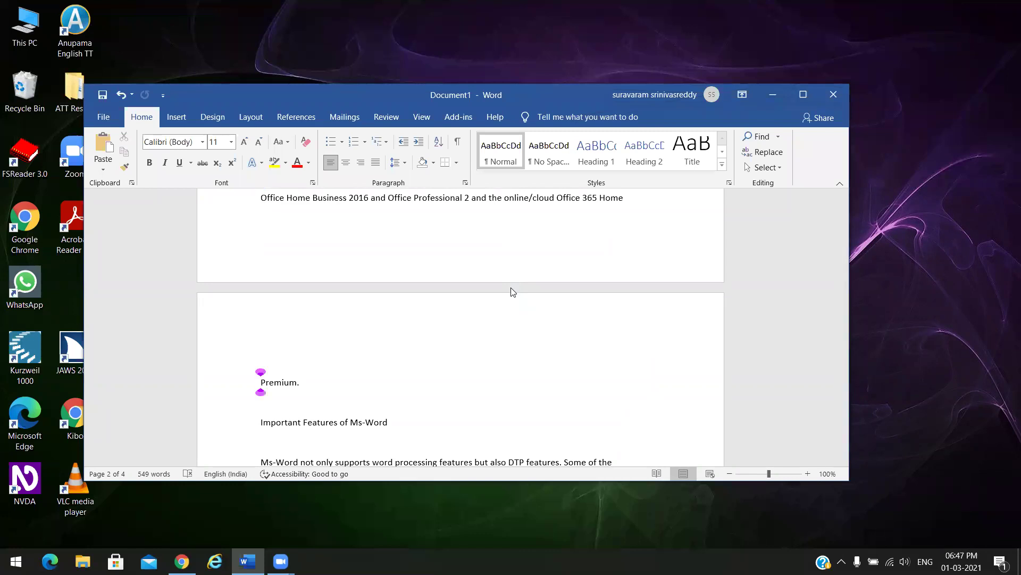
# Step: Walk from the Important Features of Ms-Word heading through items i) to v) to item vi)
pyautogui.hotkey('ctrl', 'Down')
pyautogui.hotkey('ctrl', 'Down')
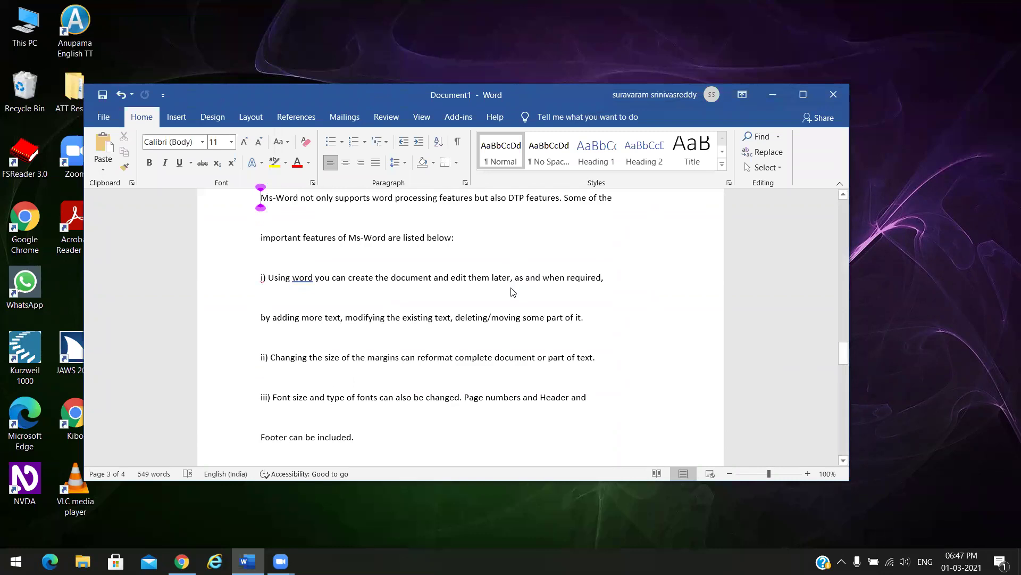
pyautogui.hotkey('alt', 'Down')
pyautogui.hotkey('ctrl', 'Down')
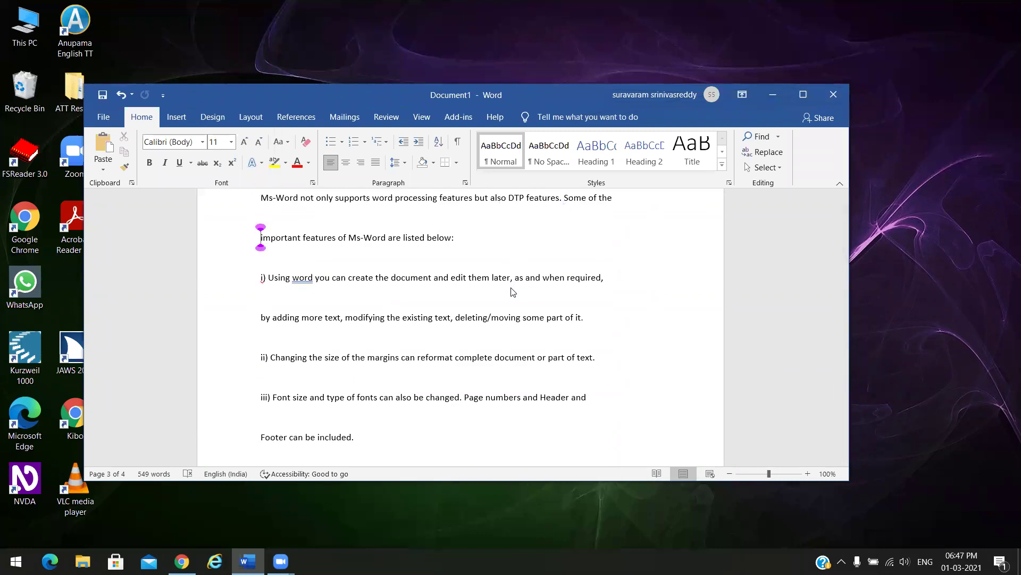
pyautogui.hotkey('ctrl', 'Down')
pyautogui.hotkey('ctrl', 'Down')
pyautogui.hotkey('ctrl', 'Down')
pyautogui.hotkey('ctrl', 'Down')
pyautogui.hotkey('alt', 'Down')
pyautogui.hotkey('ctrl', 'Down')
pyautogui.hotkey('ctrl', 'Down')
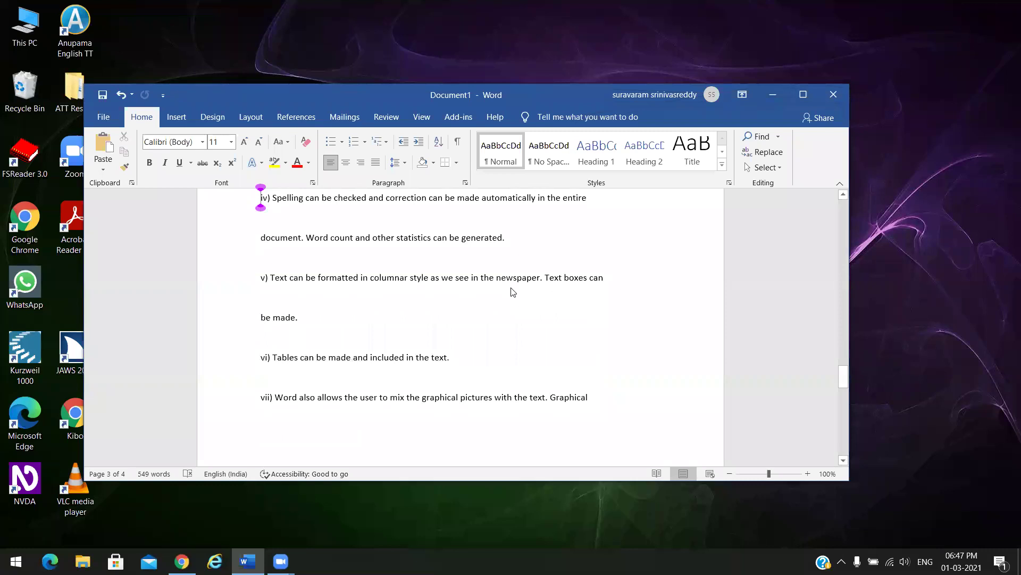
pyautogui.press('Down')
pyautogui.hotkey('ctrl', 'Right')
pyautogui.hotkey('ctrl', 'Down')
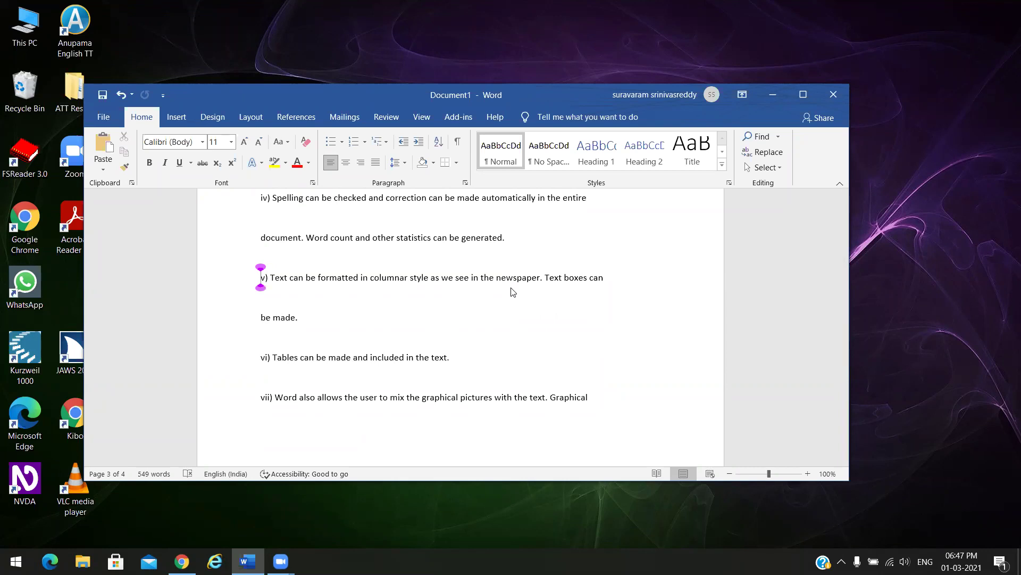
pyautogui.press('Down')
pyautogui.press('Down')
pyautogui.press('Down')
pyautogui.press('Down')
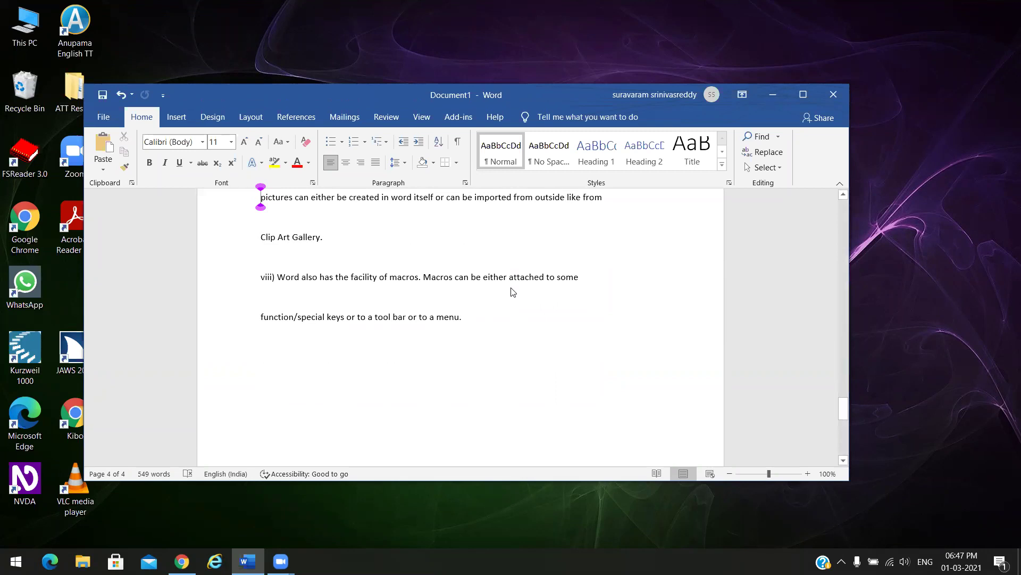
# Step: Move past the Clip Art Gallery and macros lines to the document end, then back to the top
pyautogui.press('Down')
pyautogui.press('Down')
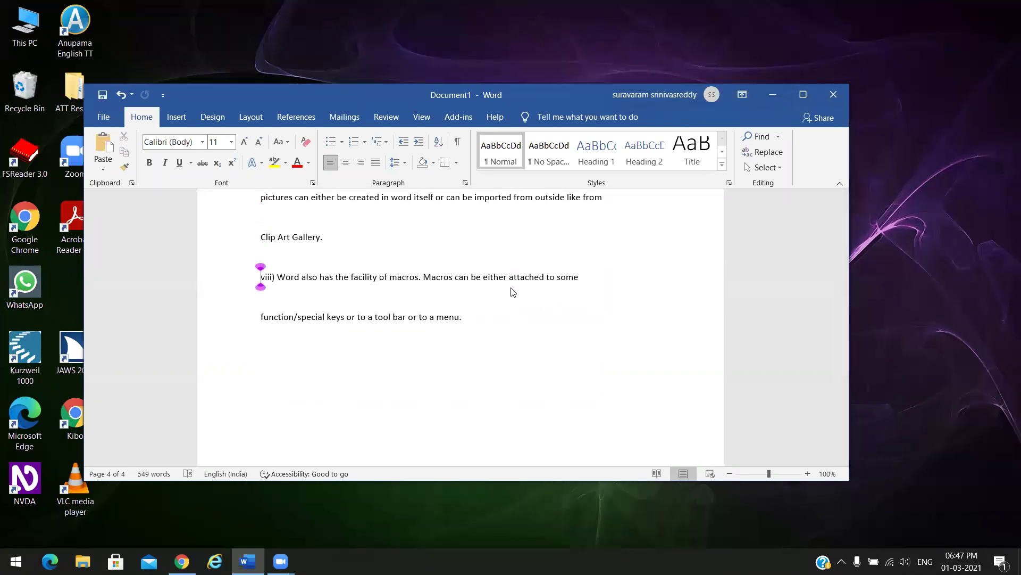
pyautogui.hotkey('alt', 'Down')
pyautogui.hotkey('ctrl', 'Down')
pyautogui.press('Down')
pyautogui.hotkey('ctrl', 'Home')
pyautogui.press('Down')
pyautogui.press('Down')
pyautogui.press('Down')
pyautogui.press('Down')
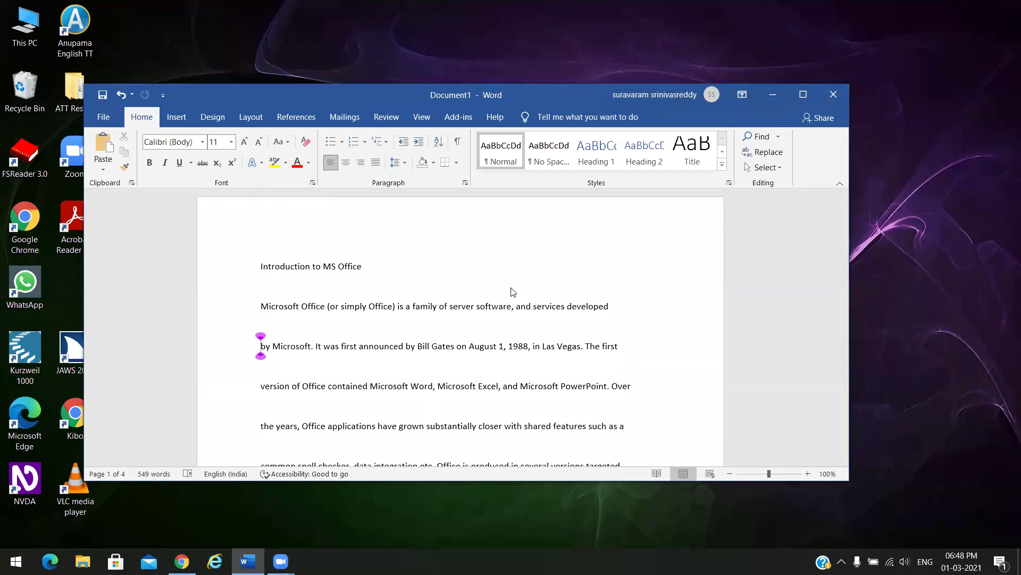
# Step: Move down one line to the start of the 'version of Office' line
pyautogui.press('Down')
# Step: Jump to the document start and end, then move through features i) to iii) to item iv)
pyautogui.hotkey('ctrl', 'Home')
pyautogui.hotkey('ctrl', 'End')
pyautogui.press('Up')
pyautogui.press('Up')
pyautogui.press('Up')
pyautogui.press('Up')
pyautogui.press('Up')
pyautogui.press('Up')
pyautogui.press('Up')
pyautogui.press('Up')
pyautogui.press('Up')
pyautogui.press('Up')
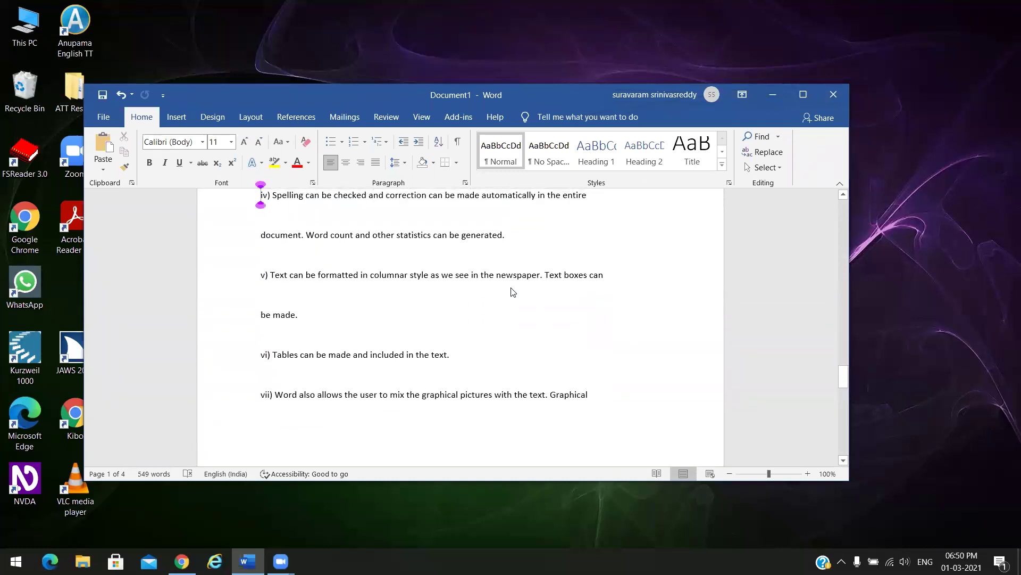
pyautogui.press('Up')
pyautogui.press('Up')
pyautogui.press('Up')
pyautogui.press('Up')
pyautogui.press('Up')
pyautogui.press('Up')
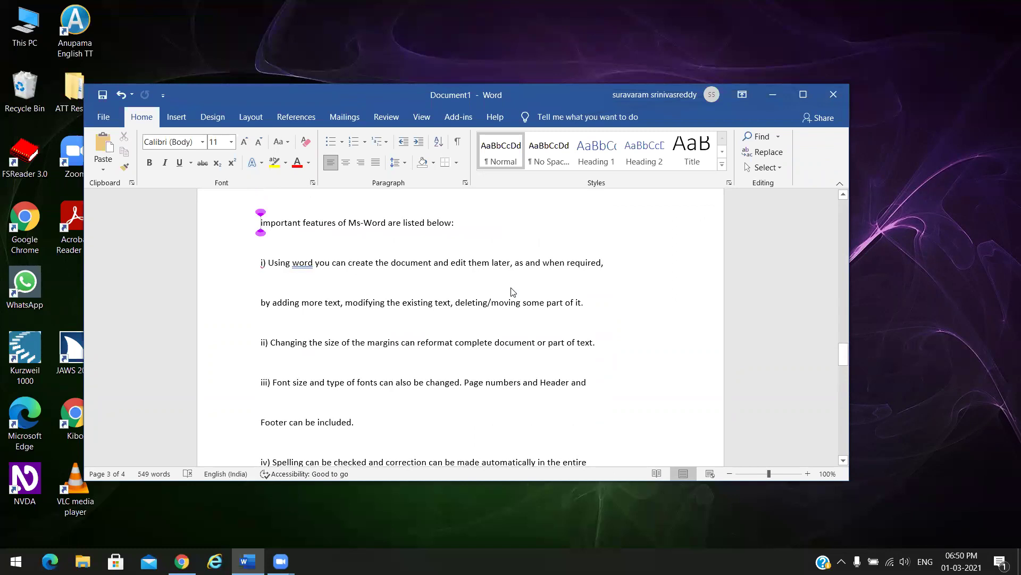
pyautogui.press('Down')
pyautogui.press('Down')
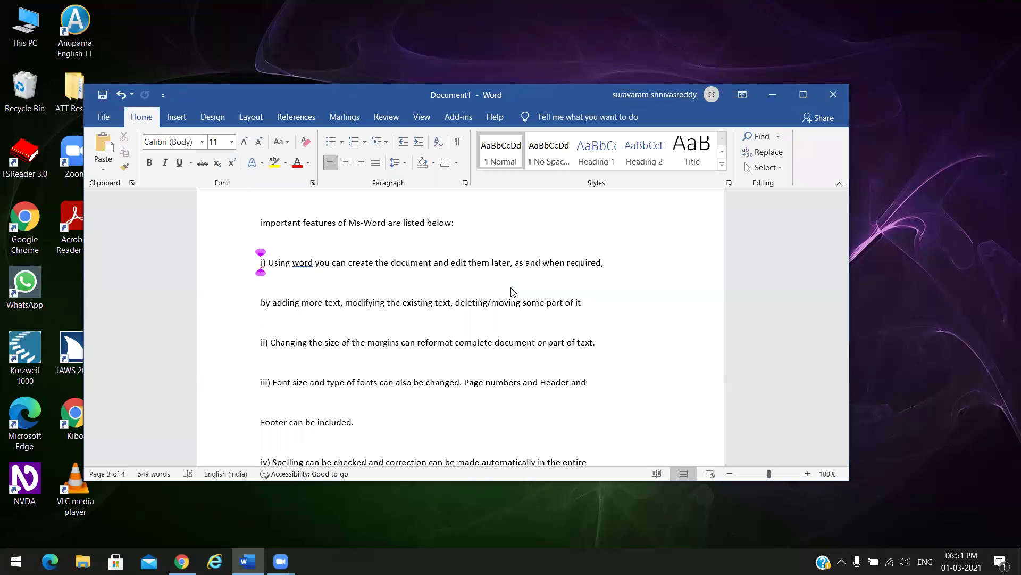
pyautogui.press('Down')
pyautogui.press('Down')
pyautogui.press('Down')
pyautogui.press('Down')
pyautogui.press('Down')
pyautogui.press('Up')
pyautogui.press('Down')
pyautogui.press('Down')
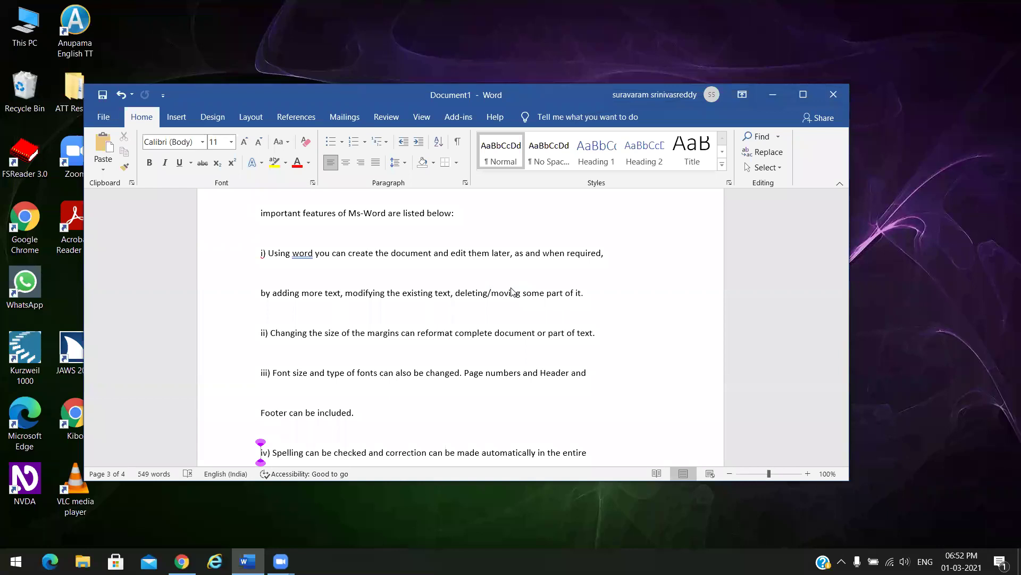
# Step: Move down from item iv) through item v) and its 'be made.' line to item vi)
pyautogui.press('Down')
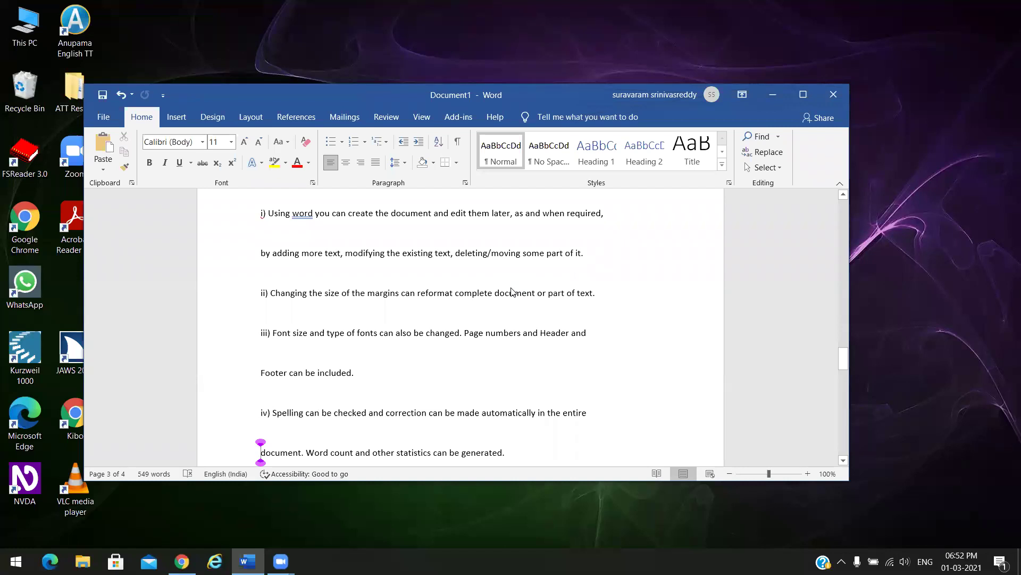
pyautogui.press('Down')
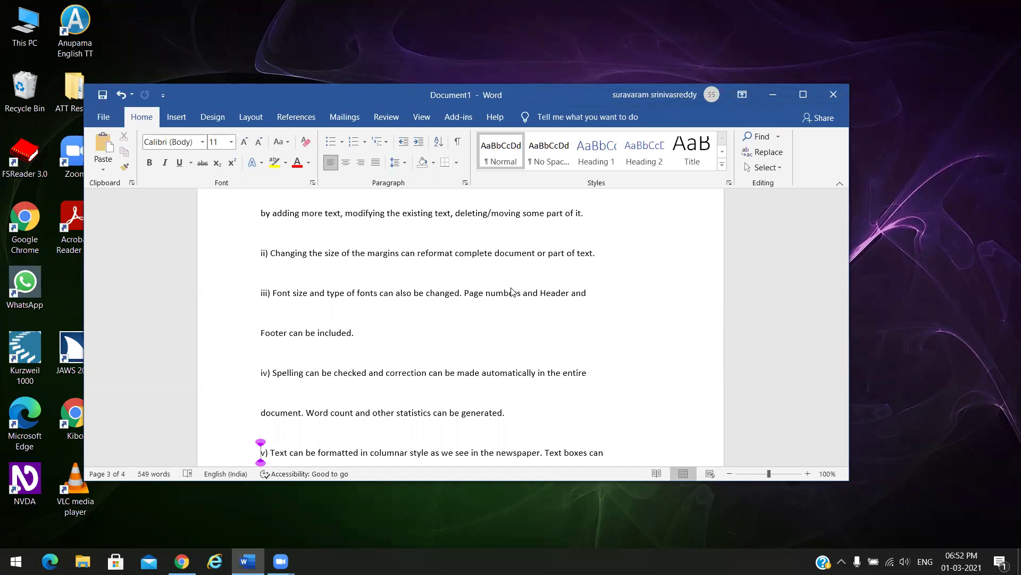
pyautogui.press('Down')
pyautogui.press('Down')
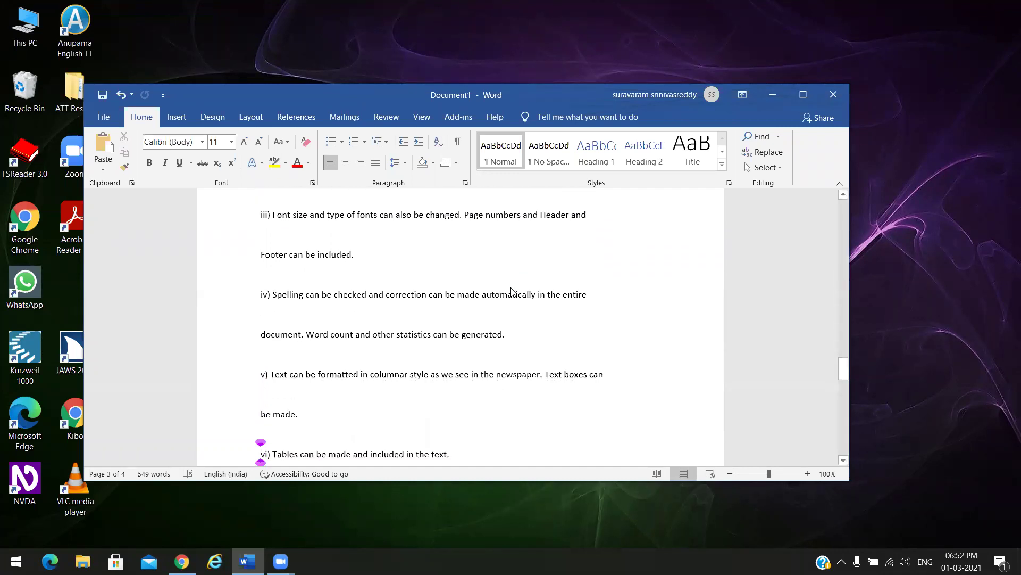
pyautogui.press('Down')
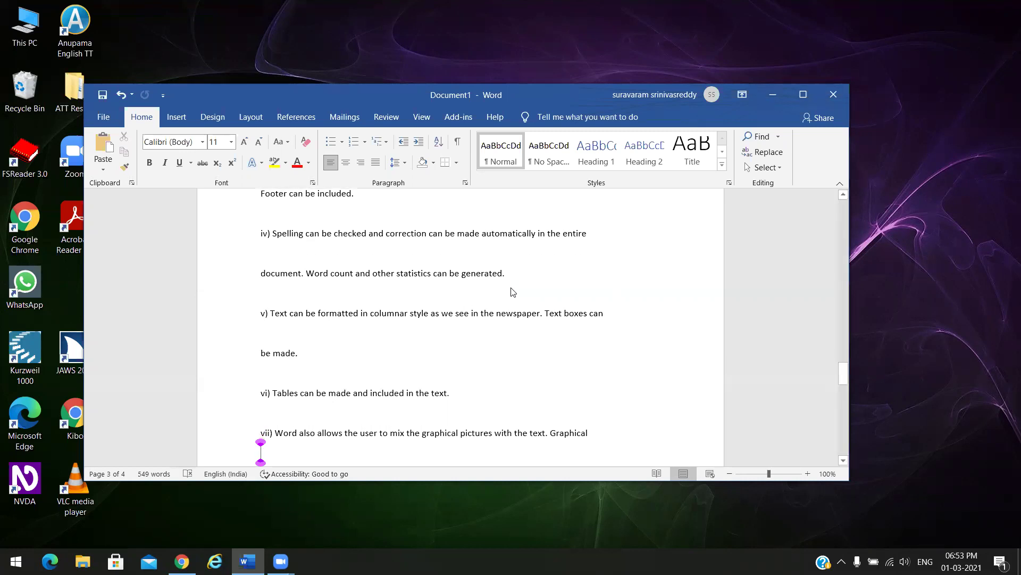
# Step: Move down to the pictures line on page 4 and on to the viii) macros paragraph
pyautogui.press('Down')
pyautogui.press('Down')
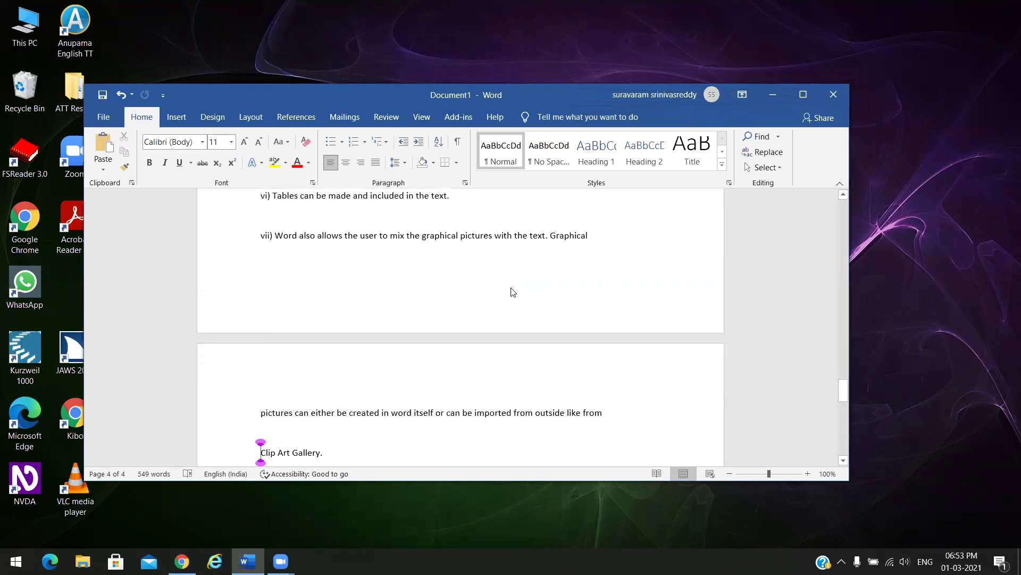
pyautogui.press('Down')
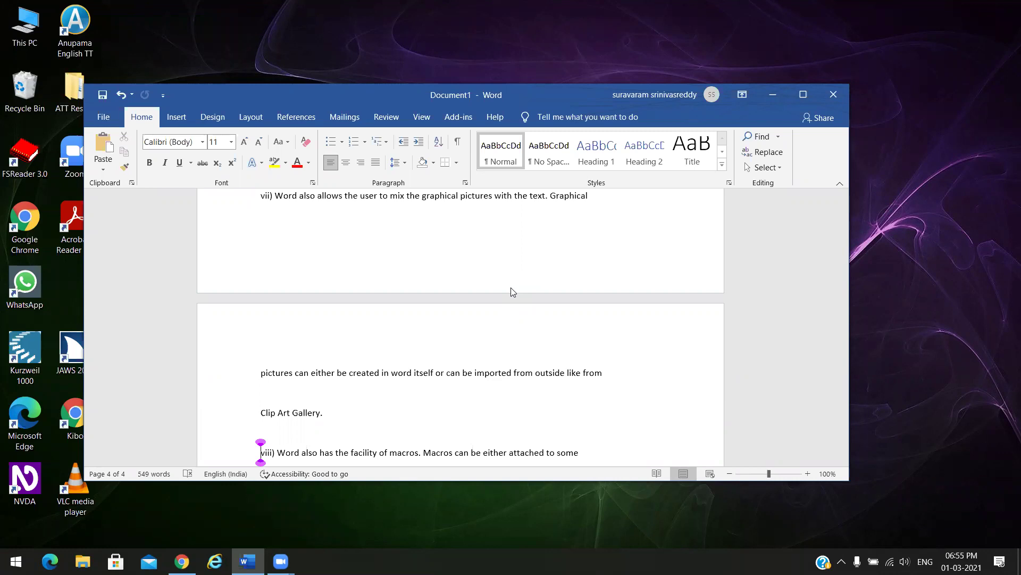
# Step: Attempt to close the document, cycle through the save prompt, and return to the document
pyautogui.hotkey('alt', 'F4')
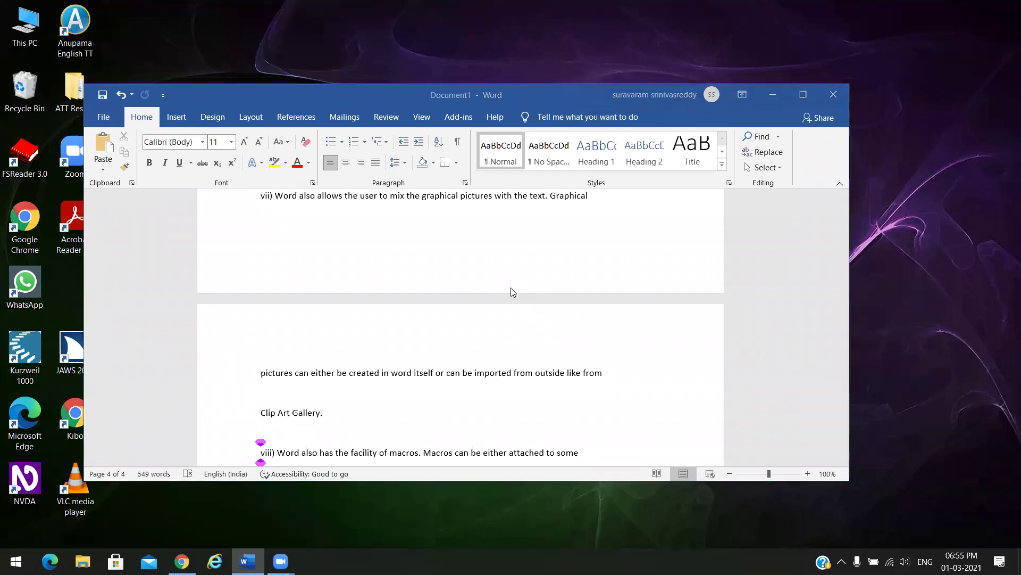
pyautogui.press('Tab')
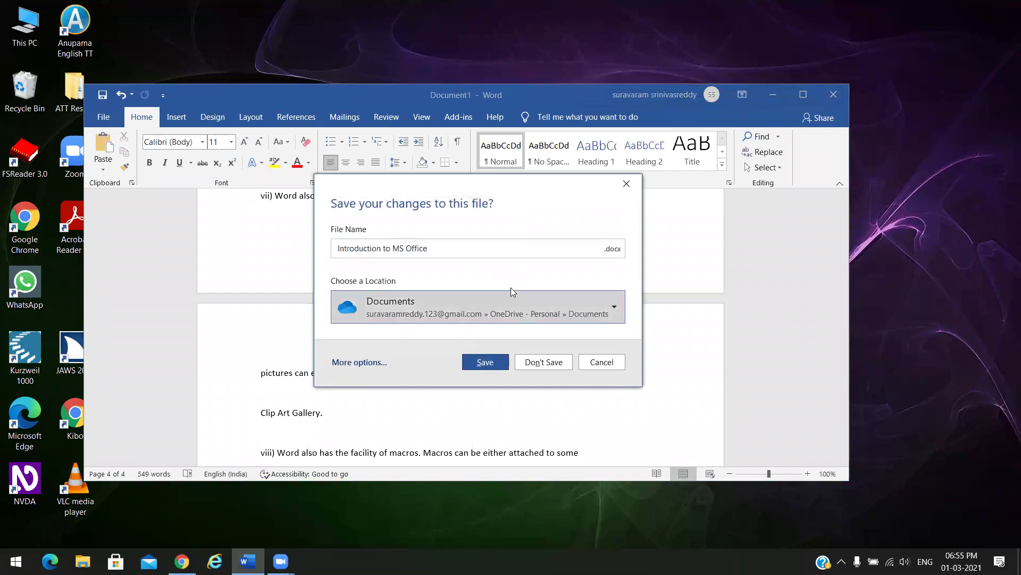
pyautogui.press('Tab')
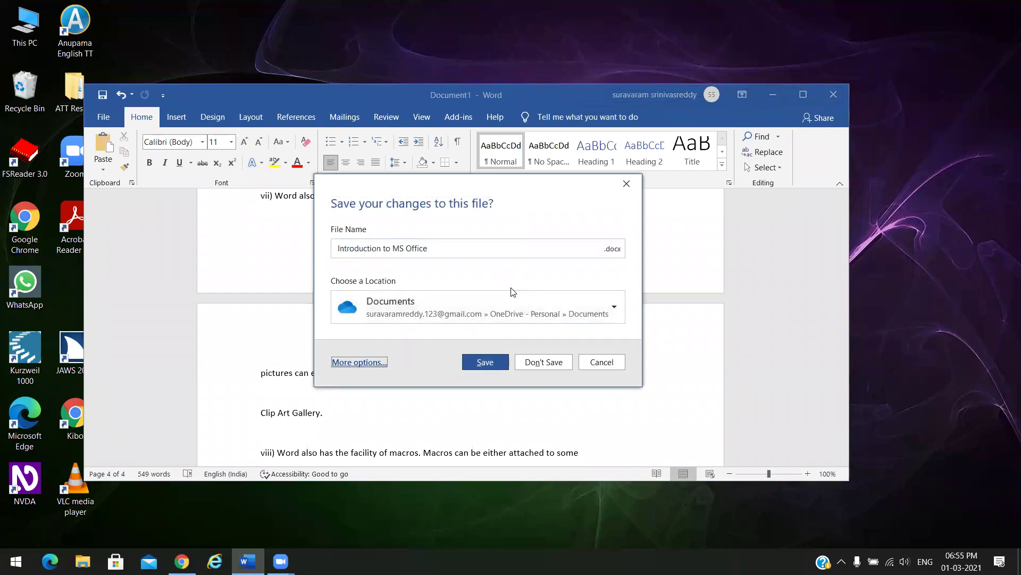
pyautogui.press('Tab')
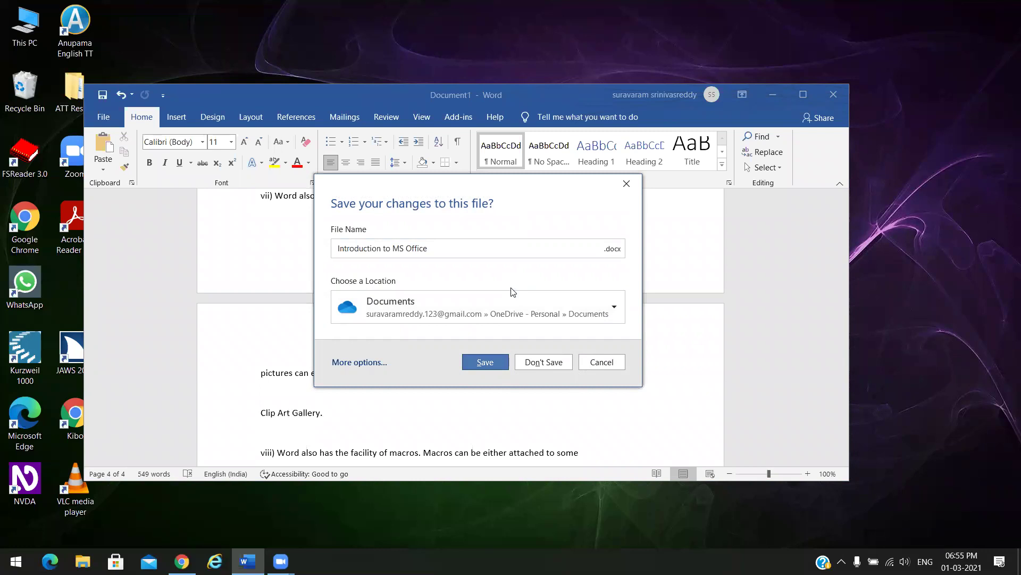
pyautogui.press('Return')
# Step: Select all the text, then close Word without saving the changes
pyautogui.hotkey('ctrl', 'a')
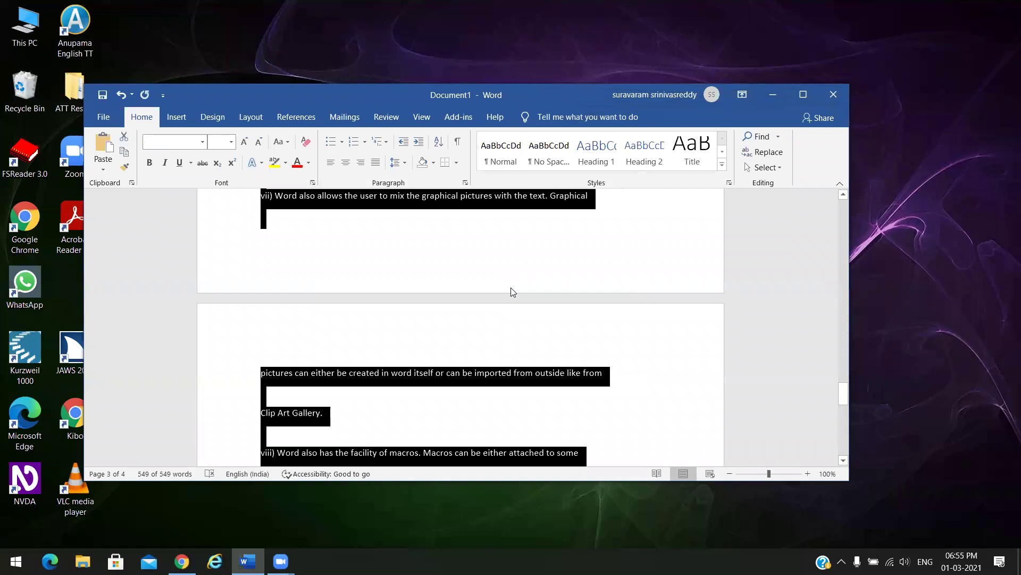
pyautogui.hotkey('ctrl', 's')
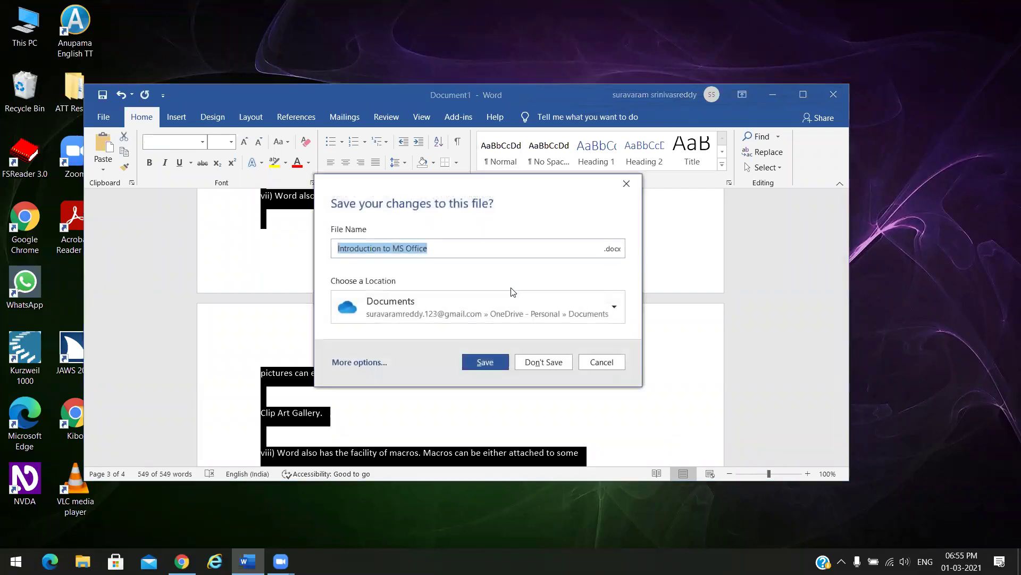
pyautogui.press('Tab')
pyautogui.press('Tab')
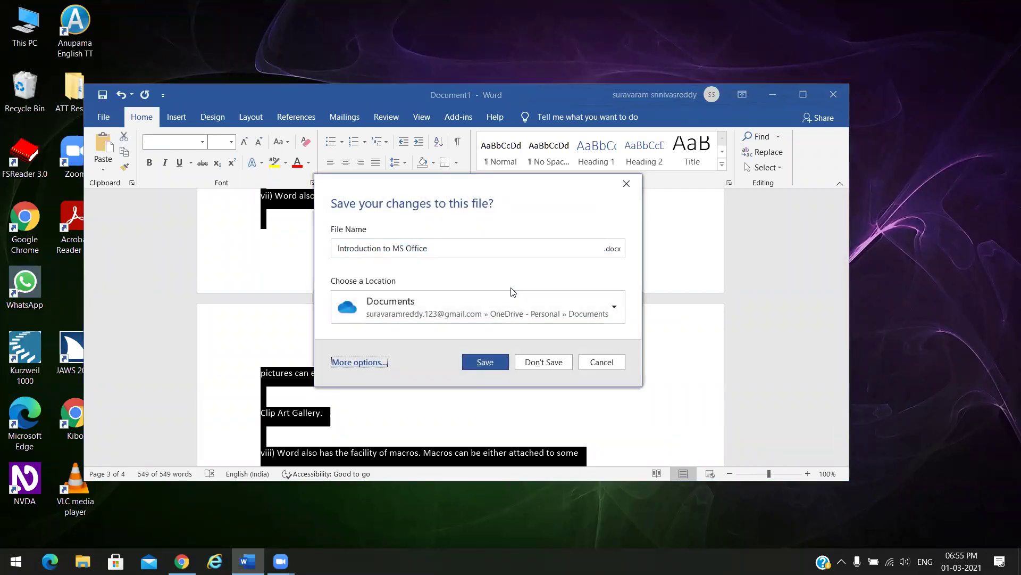
pyautogui.press('Tab')
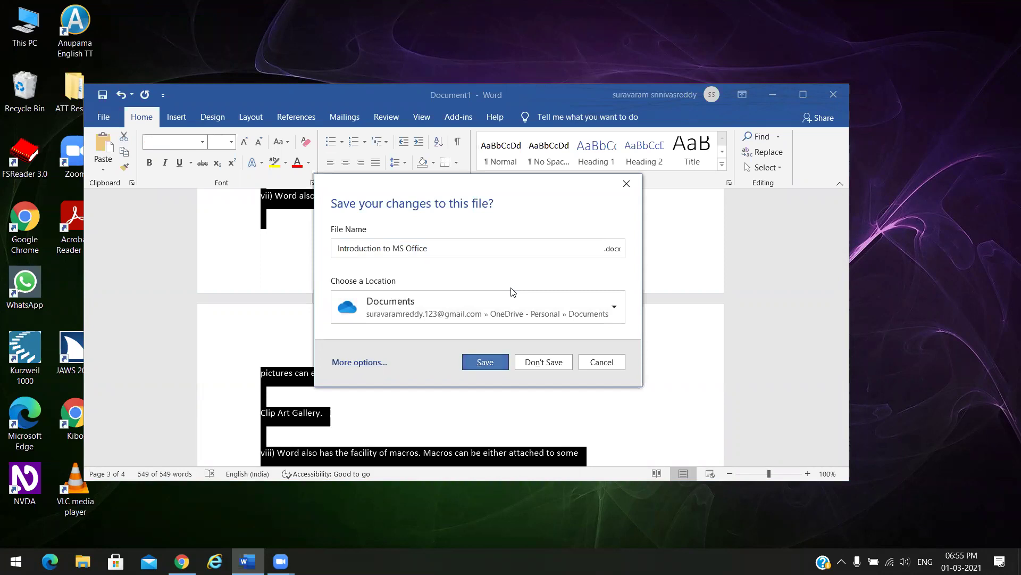
pyautogui.press('Tab')
pyautogui.press('Return')
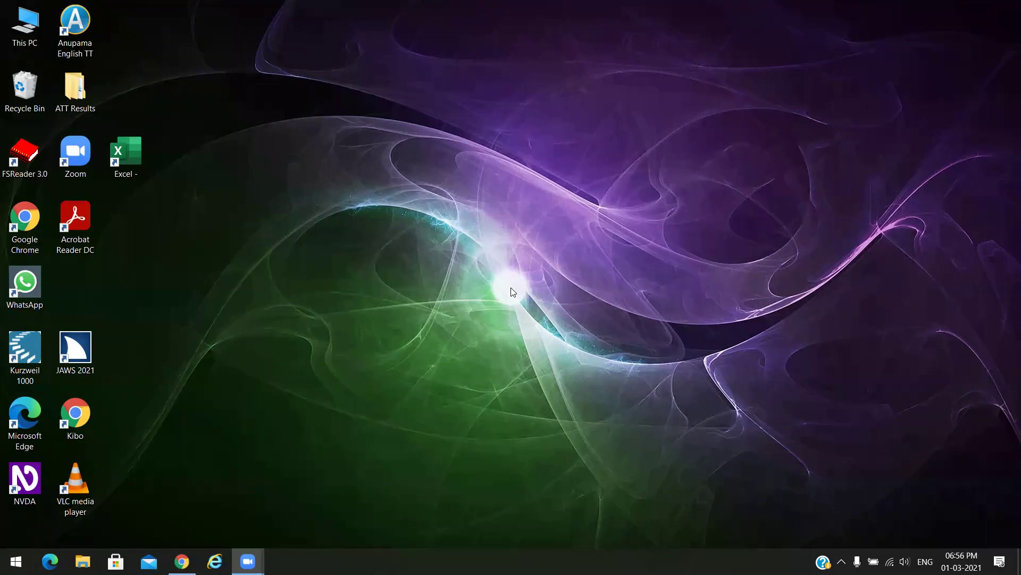
# Step: Launch Microsoft Word by running winword from the Windows Run box
pyautogui.press('super+r')
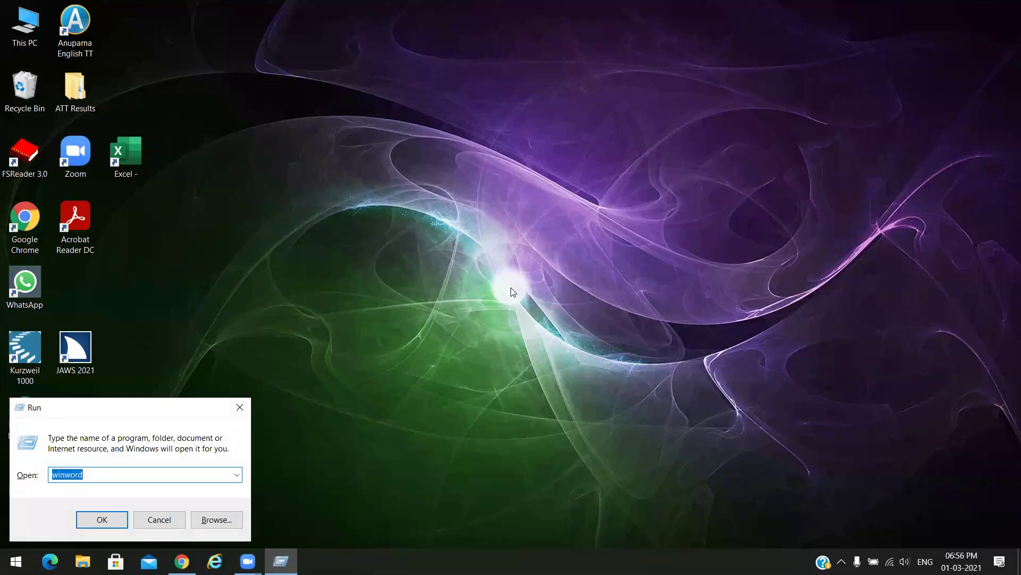
pyautogui.press('Down')
pyautogui.write('win')
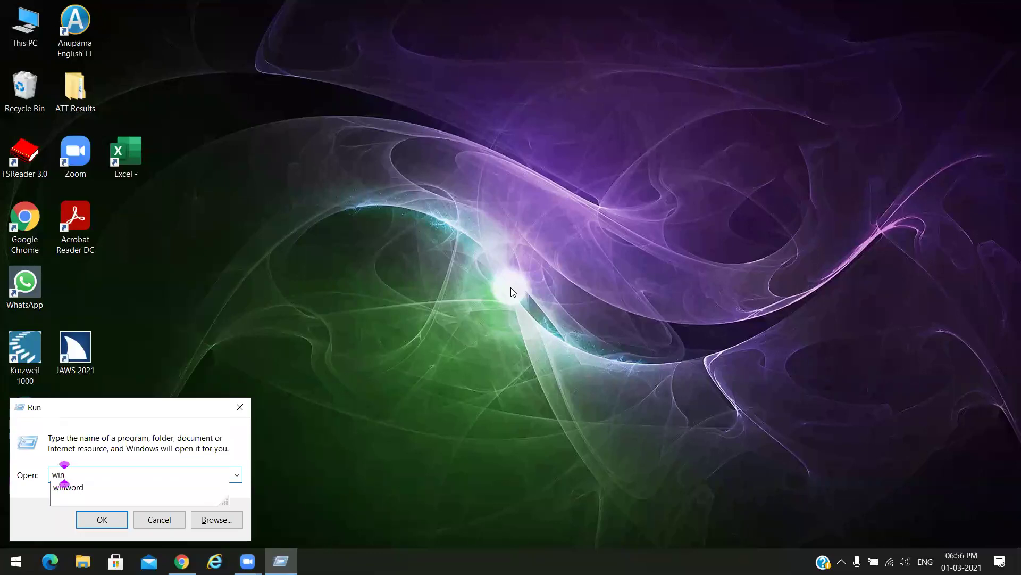
pyautogui.write('word')
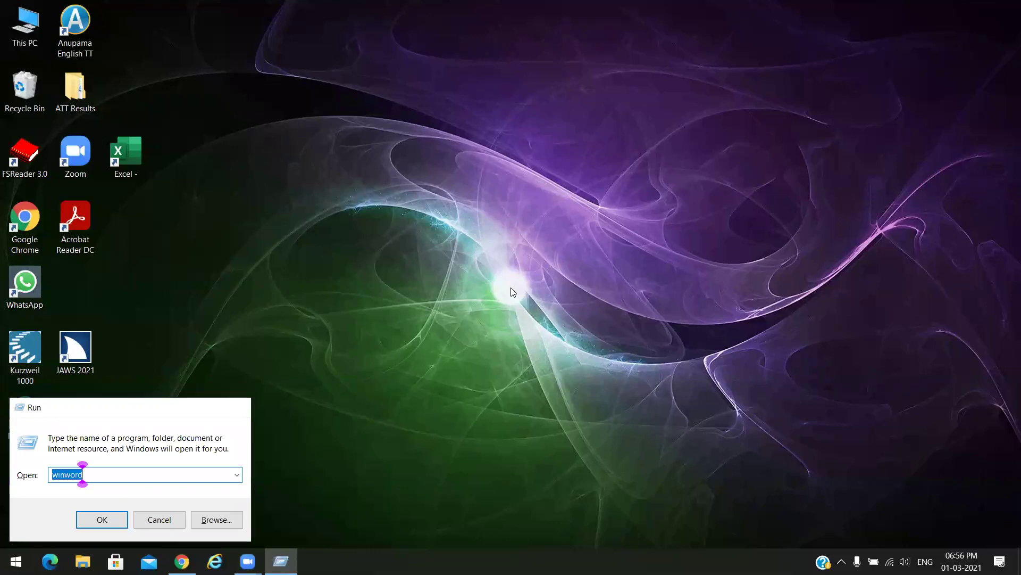
pyautogui.press('Return')
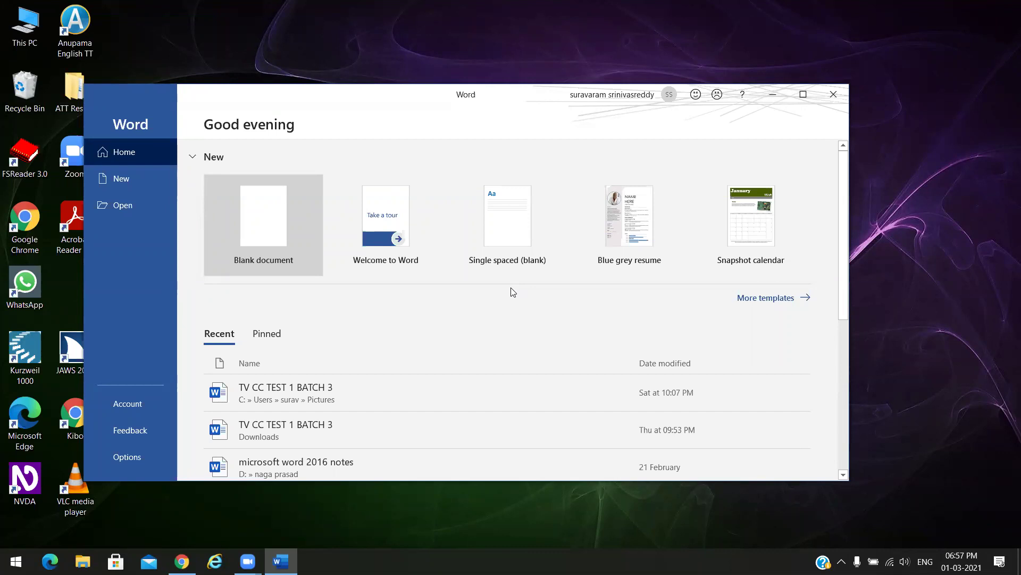
# Step: Browse the Word start-screen templates with the arrow keys, then create a blank document
pyautogui.press('Right')
pyautogui.press('Right')
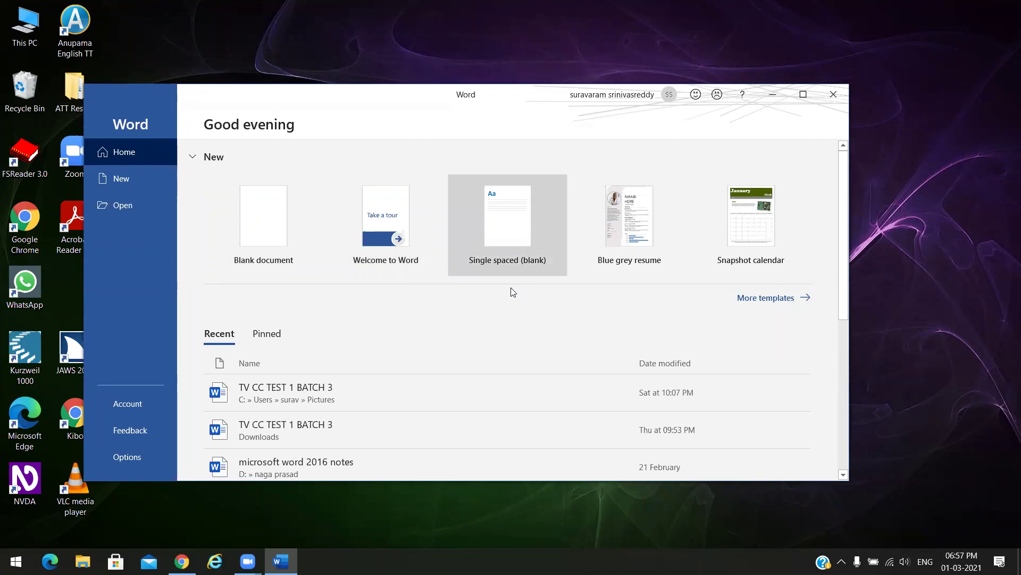
pyautogui.press('Right')
pyautogui.press('Right')
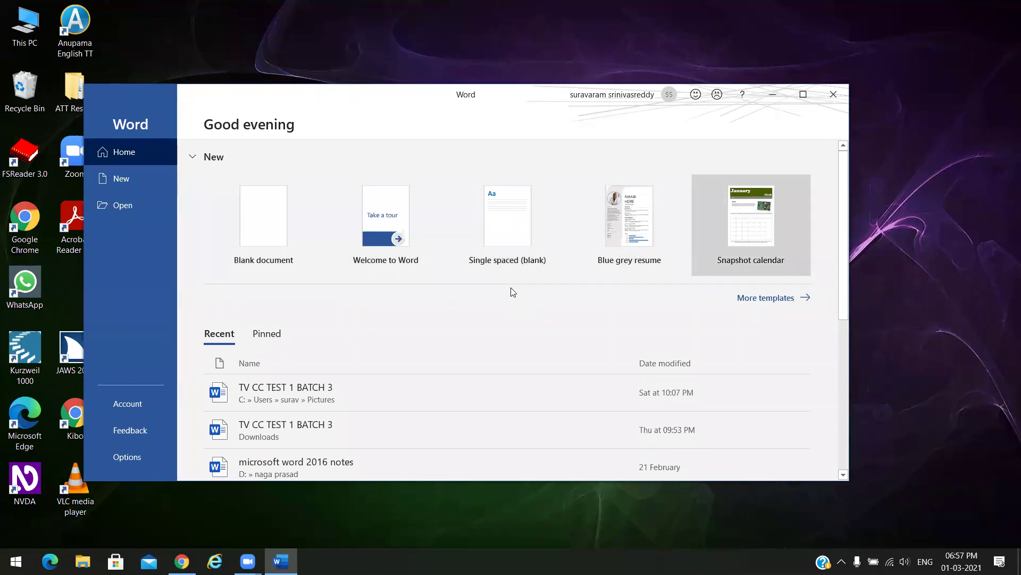
pyautogui.press('Left')
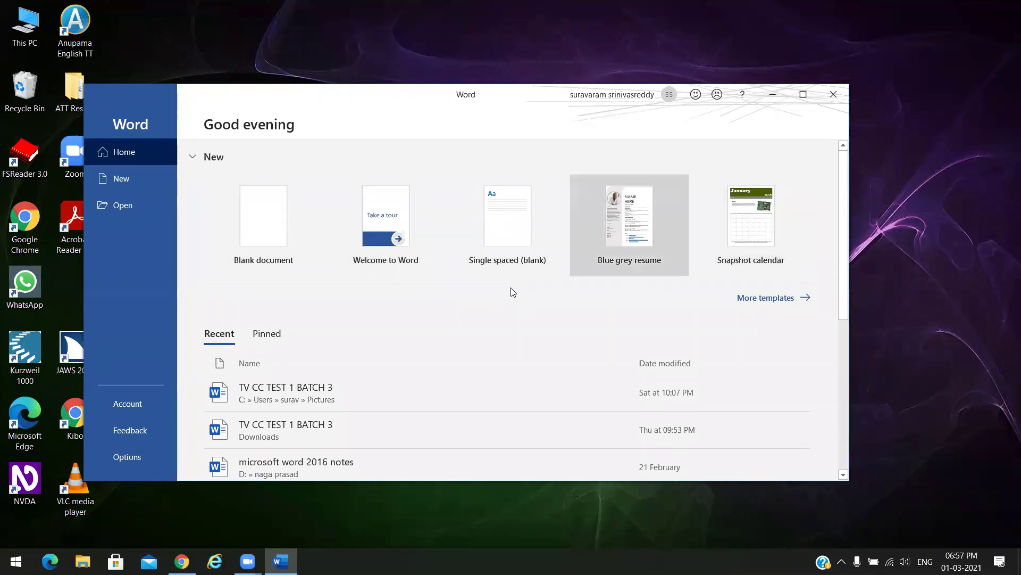
pyautogui.press('Left')
pyautogui.press('Left')
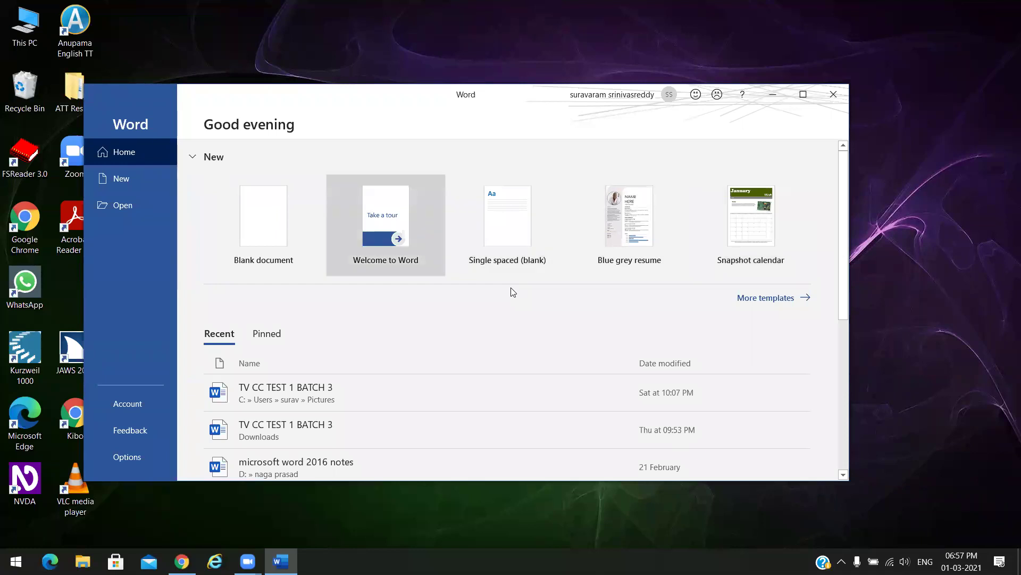
pyautogui.press('Left')
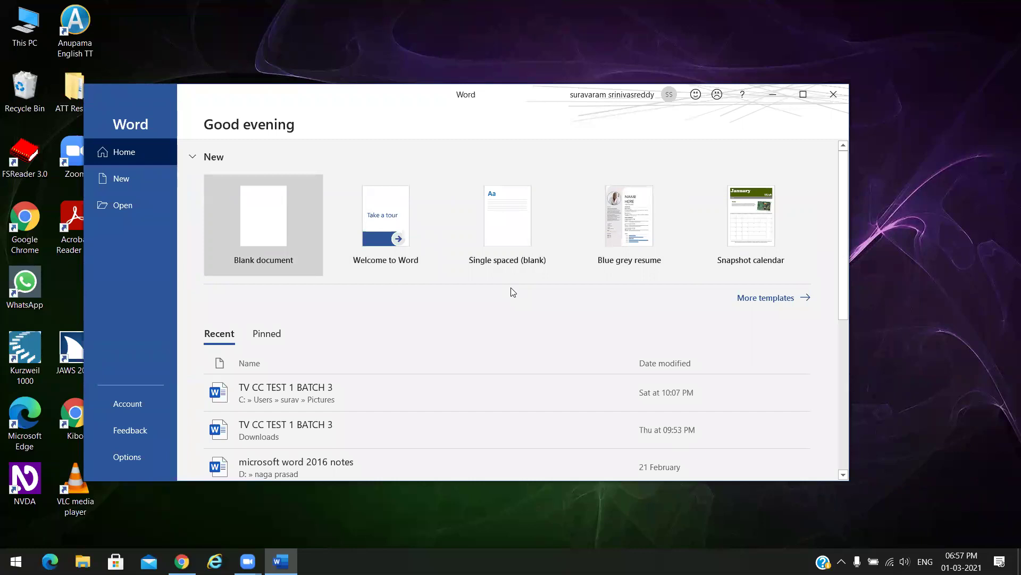
pyautogui.press('Return')
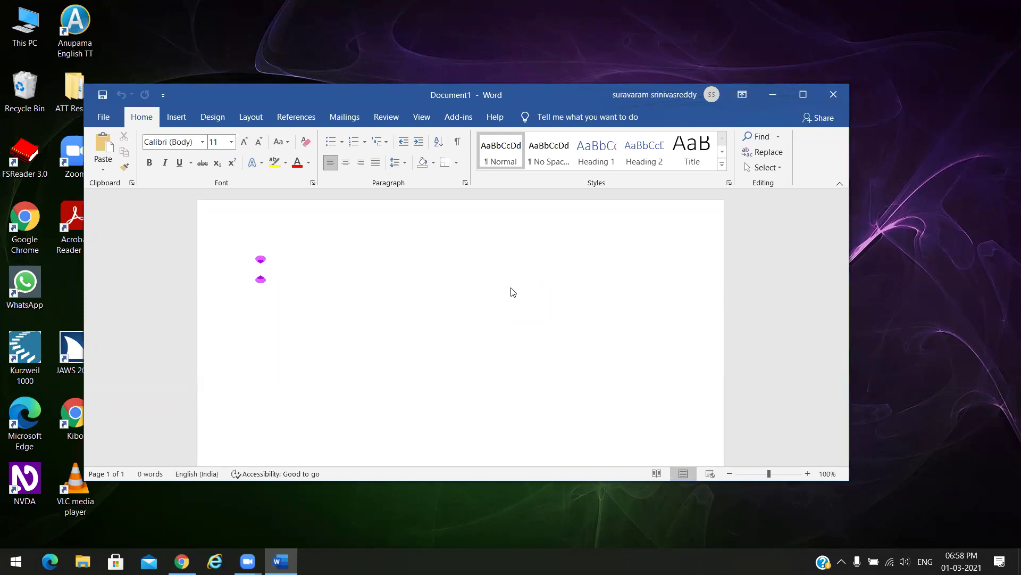
# Step: Bring up the Word window's system menu with Alt+Space
pyautogui.hotkey('alt', 'space')
# Step: Maximize the Document1 window from the system menu
pyautogui.press('x')
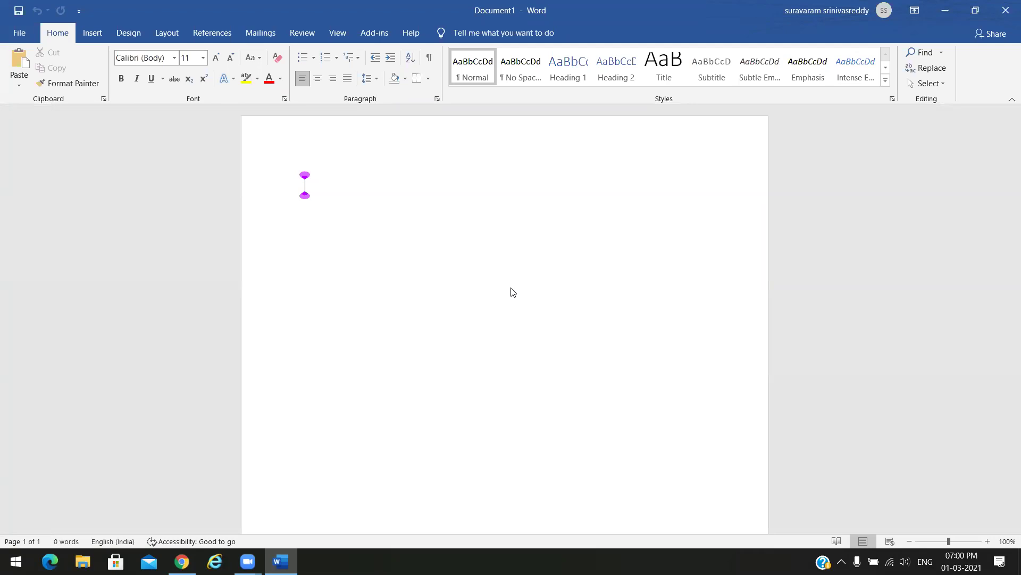
# Step: Type 'Today we are learning Ms office' and return the cursor to the line's start
pyautogui.write('tToday')
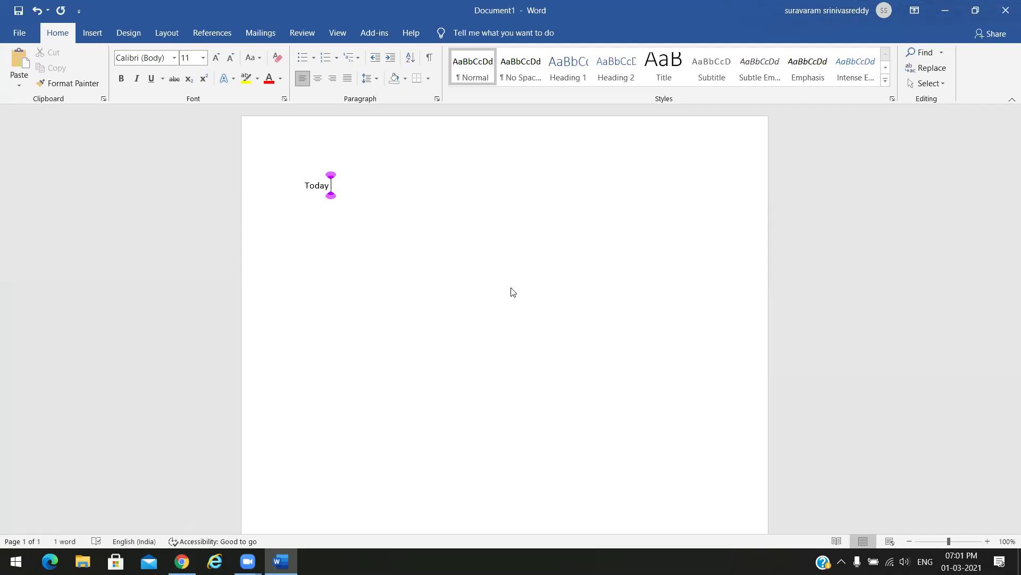
pyautogui.write('we are learning')
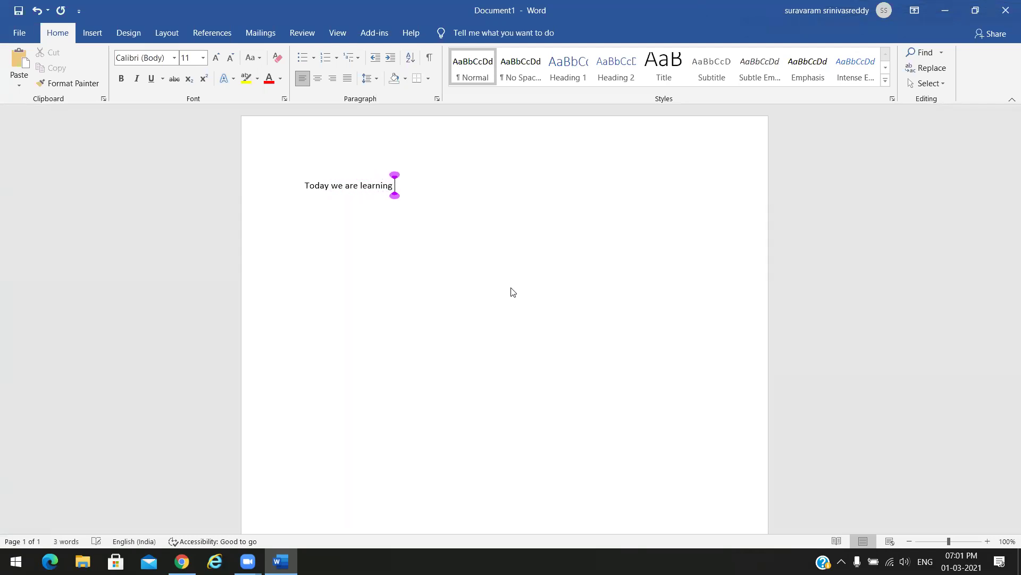
pyautogui.write(' Ms office')
pyautogui.press('Left')
pyautogui.press('Home')
pyautogui.press('End')
pyautogui.press('Return')
pyautogui.hotkey('ctrl', 'v')
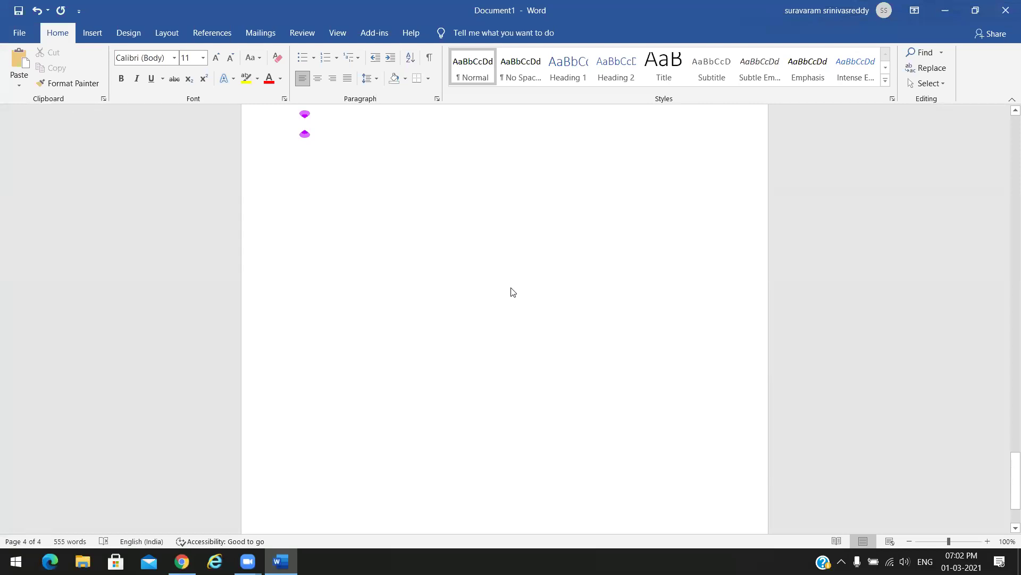
pyautogui.hotkey('ctrl', 'Home')
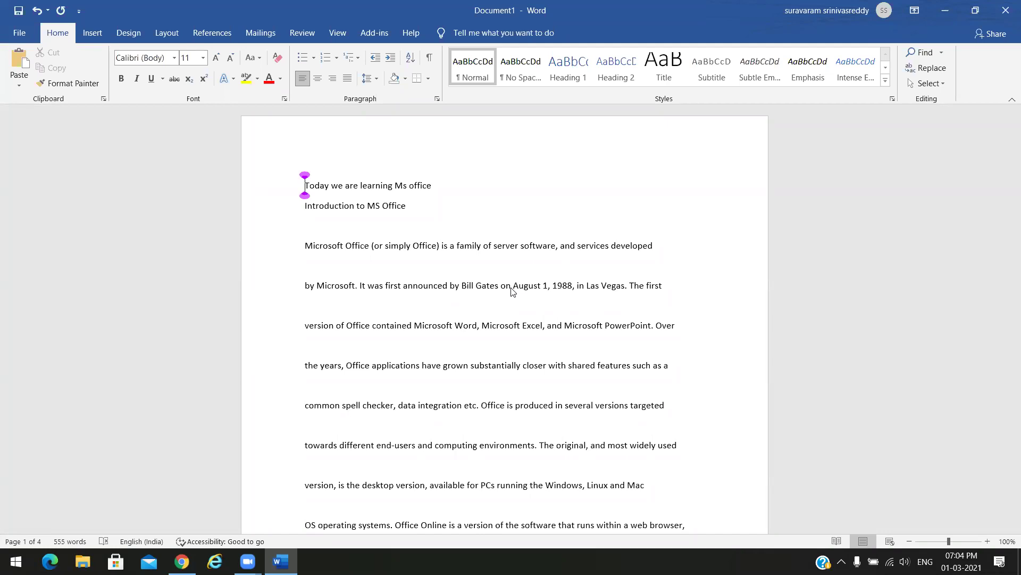
# Step: Add 'the topic is introduction of Microsoft word' to the end of the first line
pyautogui.press('End')
pyautogui.write('the ')
pyautogui.write('topic ')
pyautogui.write('is')
pyautogui.write('intraduction ')
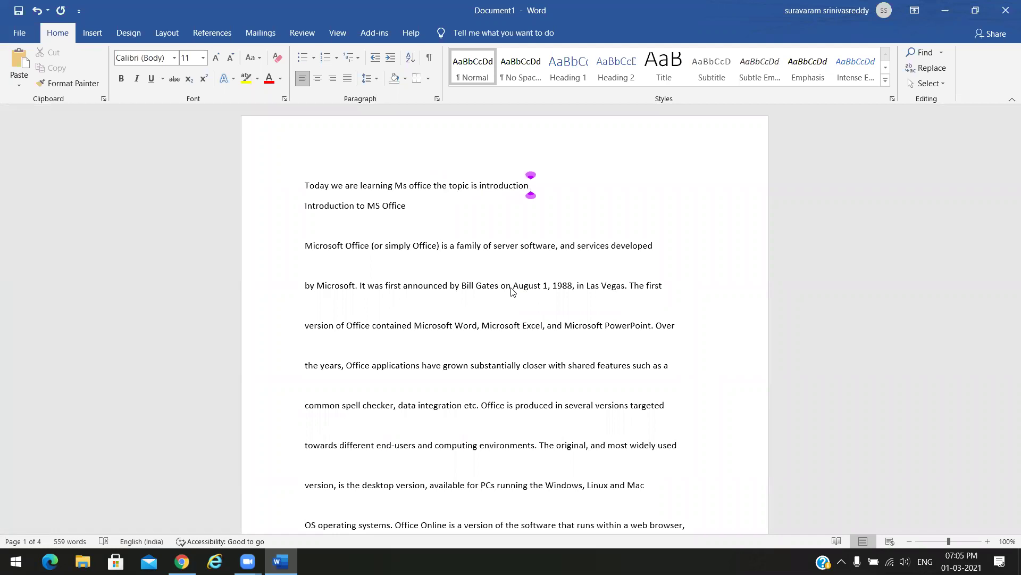
pyautogui.write('of')
pyautogui.write(' microsoft')
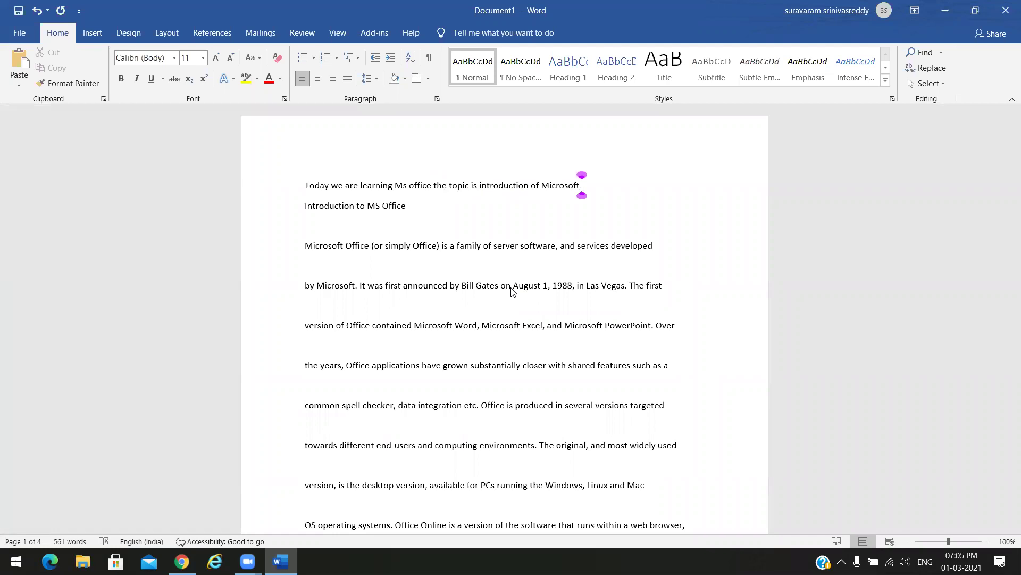
pyautogui.write(' word')
pyautogui.click(406, 206)
pyautogui.click(409, 186)
pyautogui.click(408, 205)
pyautogui.click(308, 224)
pyautogui.click(408, 205)
pyautogui.press('Up')
pyautogui.press('Down')
# Step: Insert a Shift+Enter line break before 'the topic is introduction of Microsoft word'
pyautogui.press('Home')
pyautogui.hotkey('ctrl', 'Right')
pyautogui.hotkey('ctrl', 'Right')
pyautogui.hotkey('ctrl', 'Right')
pyautogui.hotkey('ctrl', 'Right')
pyautogui.hotkey('ctrl', 'Right')
pyautogui.press('Up')
pyautogui.press('Up')
pyautogui.hotkey('ctrl', 'Right')
pyautogui.hotkey('ctrl', 'Right')
pyautogui.hotkey('ctrl', 'Right')
pyautogui.hotkey('ctrl', 'Right')
pyautogui.hotkey('ctrl', 'Right')
pyautogui.hotkey('ctrl', 'Right')
pyautogui.hotkey('shift', 'Return')
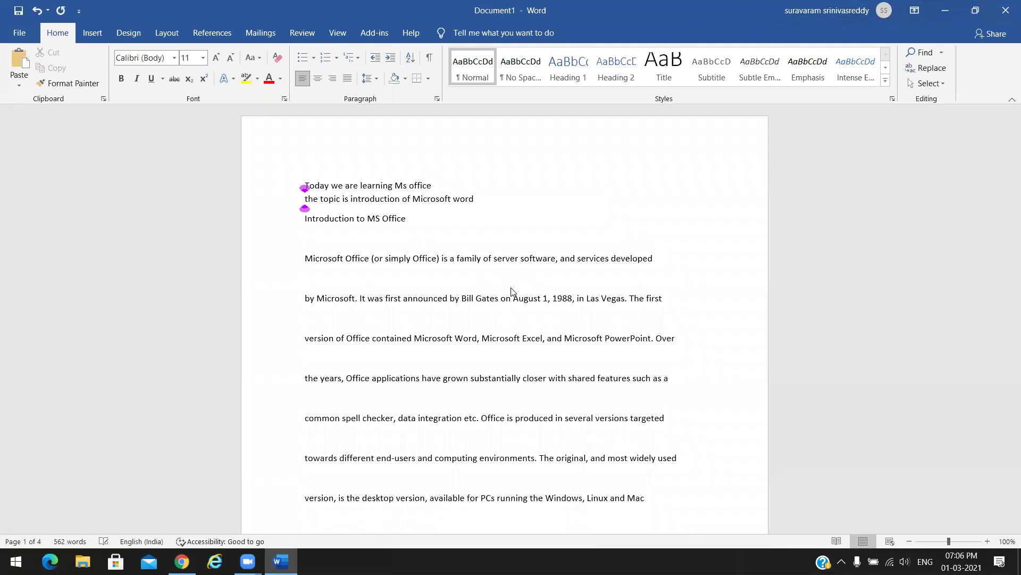
pyautogui.press('Up')
pyautogui.press('Down')
pyautogui.press('Up')
pyautogui.press('Down')
pyautogui.press('Down')
# Step: Add an empty paragraph after the topic line, ending at 'Introduction to MS Office'
pyautogui.press('Up')
pyautogui.press('End')
pyautogui.press('Return')
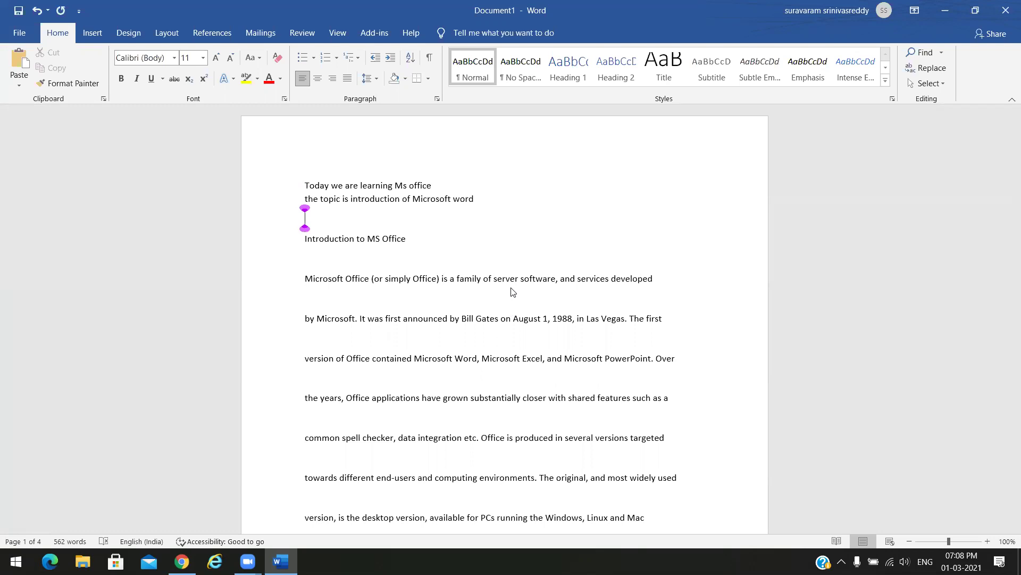
pyautogui.press('Up')
pyautogui.press('Down')
pyautogui.press('Down')
# Step: Insert a second blank line above 'Introduction to MS Office'
pyautogui.press('Up')
pyautogui.press('Down')
pyautogui.press('Up')
pyautogui.press('Return')
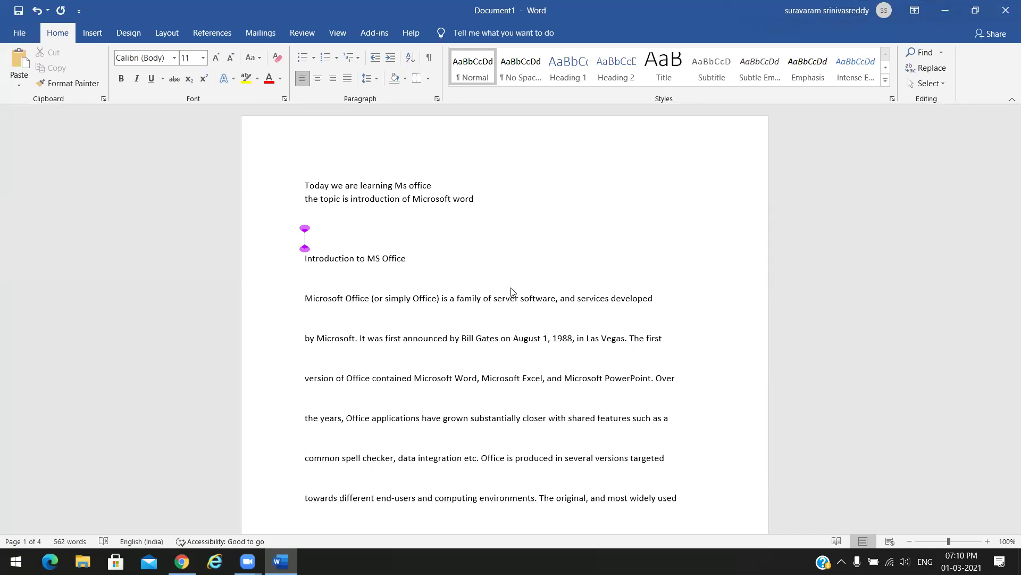
# Step: End the first line 'Today we are learning Ms office' with a period
pyautogui.press('Up')
pyautogui.press('Up')
pyautogui.press('Up')
pyautogui.press('End')
pyautogui.press('Left')
pyautogui.press('Left')
pyautogui.press('Left')
pyautogui.press('Left')
pyautogui.press('Left')
pyautogui.press('Left')
pyautogui.hotkey('ctrl', 'Left')
pyautogui.hotkey('ctrl', 'Right')
pyautogui.hotkey('ctrl', 'Right')
pyautogui.hotkey('ctrl', 'Left')
pyautogui.press('Right')
pyautogui.press('Right')
pyautogui.press('Left')
pyautogui.press('Left')
pyautogui.press('Right')
pyautogui.press('Right')
pyautogui.press('Right')
pyautogui.press('Right')
pyautogui.press('Right')
pyautogui.press('Right')
pyautogui.write('.')
# Step: Bring the cursor from the blank lines up to the start of 'Today we are learning Ms office.'
pyautogui.hotkey('ctrl', 'Down')
pyautogui.hotkey('ctrl', 'Down')
pyautogui.hotkey('ctrl', 'Down')
pyautogui.press('Up')
pyautogui.press('Up')
pyautogui.press('alt')
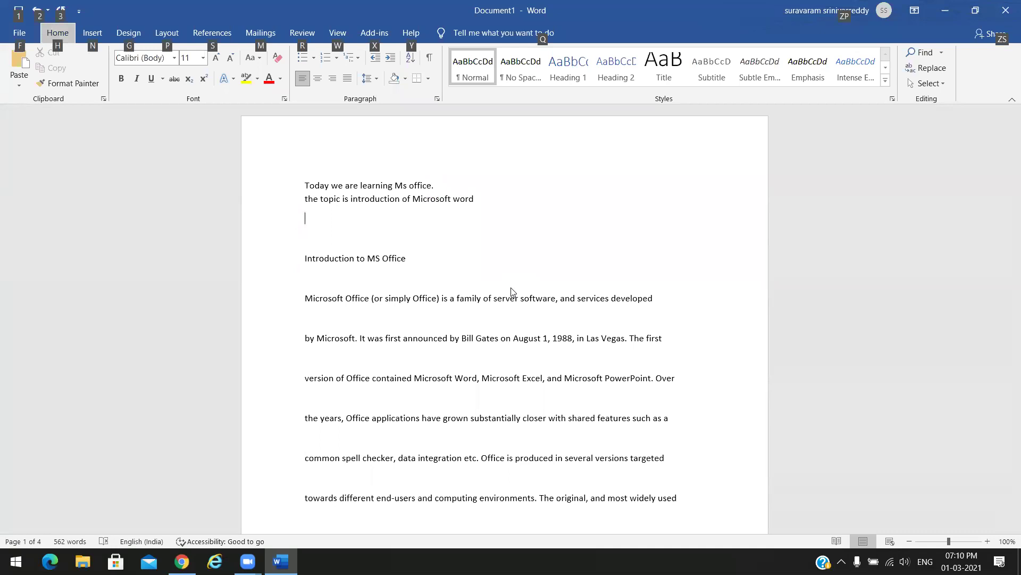
pyautogui.hotkey('shift', 'Right')
pyautogui.press('Up')
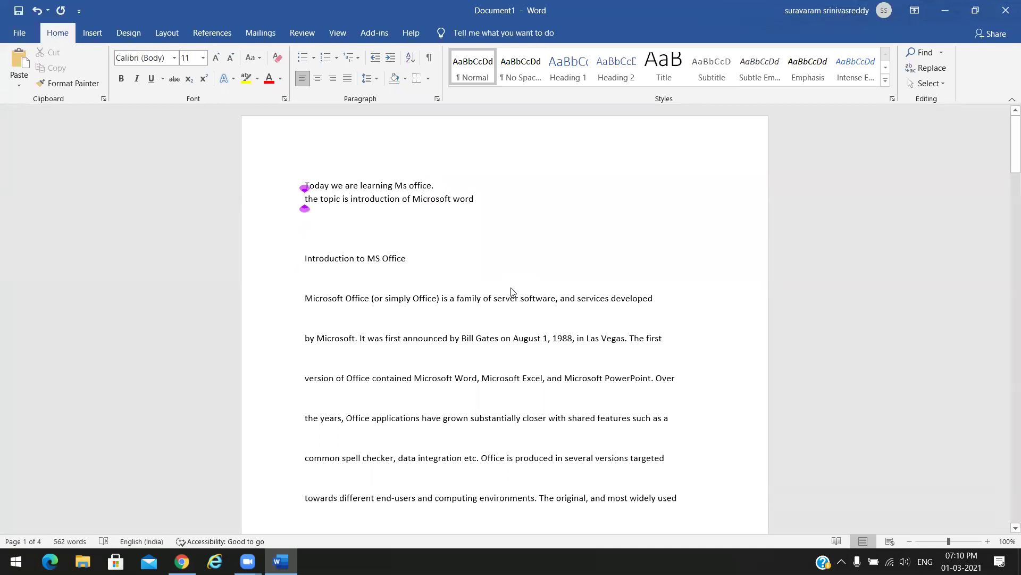
pyautogui.press('Up')
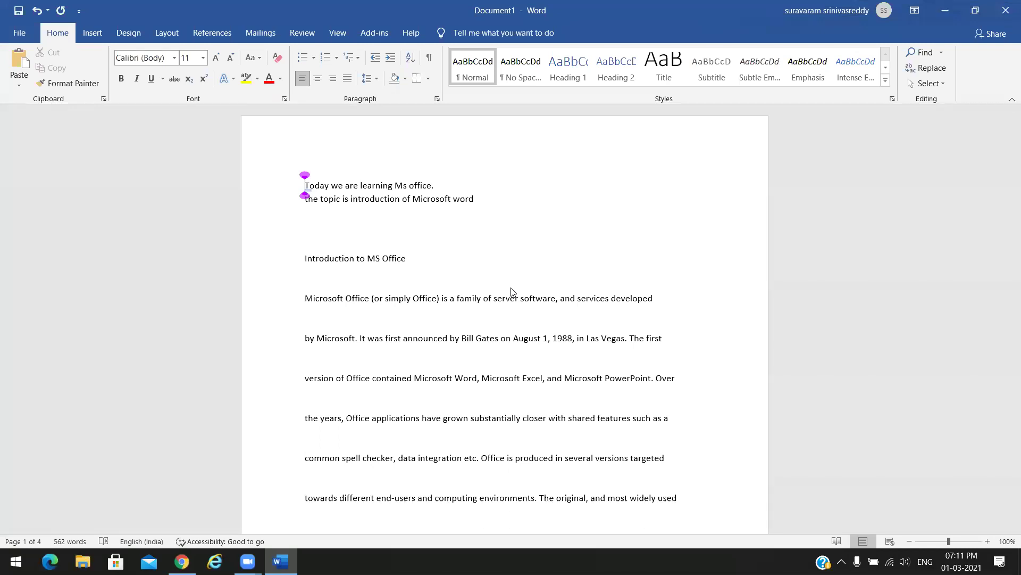
# Step: Move the cursor down to the second intro line and right past the word 'the'
pyautogui.press('Down')
pyautogui.press('Left')
pyautogui.press('Right')
pyautogui.press('Right')
pyautogui.press('Right')
pyautogui.press('Right')
pyautogui.press('Right')
pyautogui.press('Right')
pyautogui.press('Right')
pyautogui.press('Right')
pyautogui.press('Right')
pyautogui.press('Right')
pyautogui.press('Right')
pyautogui.press('Right')
pyautogui.press('Right')
pyautogui.press('Right')
pyautogui.press('Right')
pyautogui.press('Right')
pyautogui.press('Right')
pyautogui.press('Right')
pyautogui.press('Right')
pyautogui.press('Right')
pyautogui.press('Right')
pyautogui.press('Right')
pyautogui.press('Right')
pyautogui.press('Right')
pyautogui.press('Right')
pyautogui.press('Right')
pyautogui.press('Right')
pyautogui.press('Right')
pyautogui.press('Right')
pyautogui.press('Right')
pyautogui.press('Right')
pyautogui.press('Right')
pyautogui.press('Right')
pyautogui.press('Right')
pyautogui.press('Right')
pyautogui.press('Right')
pyautogui.press('Right')
pyautogui.press('Right')
pyautogui.press('Right')
pyautogui.press('Right')
pyautogui.press('Right')
pyautogui.press('Right')
pyautogui.press('Right')
pyautogui.press('Right')
pyautogui.press('Right')
# Step: Step the cursor between the intro lines, the blank line and the 'Introduction to MS Office' line
pyautogui.press('Up')
pyautogui.press('Up')
pyautogui.press('Down')
pyautogui.press('Down')
pyautogui.press('Down')
pyautogui.press('Down')
pyautogui.press('Down')
pyautogui.press('Up')
# Step: Walk the cursor down through the Microsoft Office paragraph to the start of the 'version of Office' line
pyautogui.press('Down')
pyautogui.press('Up')
pyautogui.press('Down')
pyautogui.press('Down')
pyautogui.press('Down')
pyautogui.press('Up')
pyautogui.press('Down')
pyautogui.press('Up')
pyautogui.press('Down')
pyautogui.press('Down')
pyautogui.press('Up')
pyautogui.press('Down')
pyautogui.press('Up')
pyautogui.press('Down')
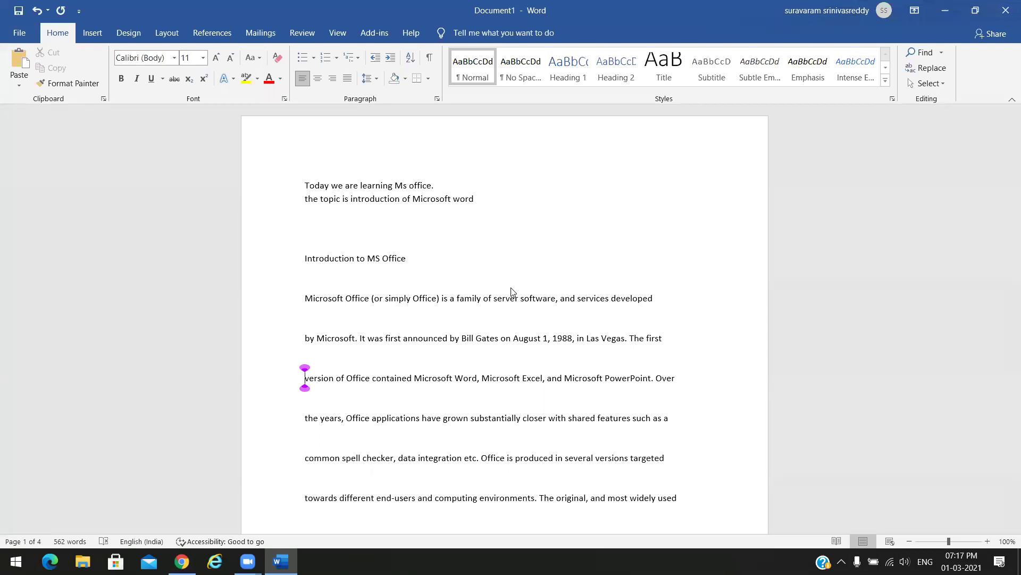
# Step: Begin selecting the word "version" from its first letter with Shift+Right
pyautogui.hotkey('shift', 'Right')
pyautogui.hotkey('shift', 'Right')
pyautogui.hotkey('shift', 'Right')
pyautogui.hotkey('shift', 'Right')
pyautogui.hotkey('shift', 'Right')
pyautogui.hotkey('shift', 'Right')
pyautogui.hotkey('shift', 'Right')
pyautogui.hotkey('shift', 'Right')
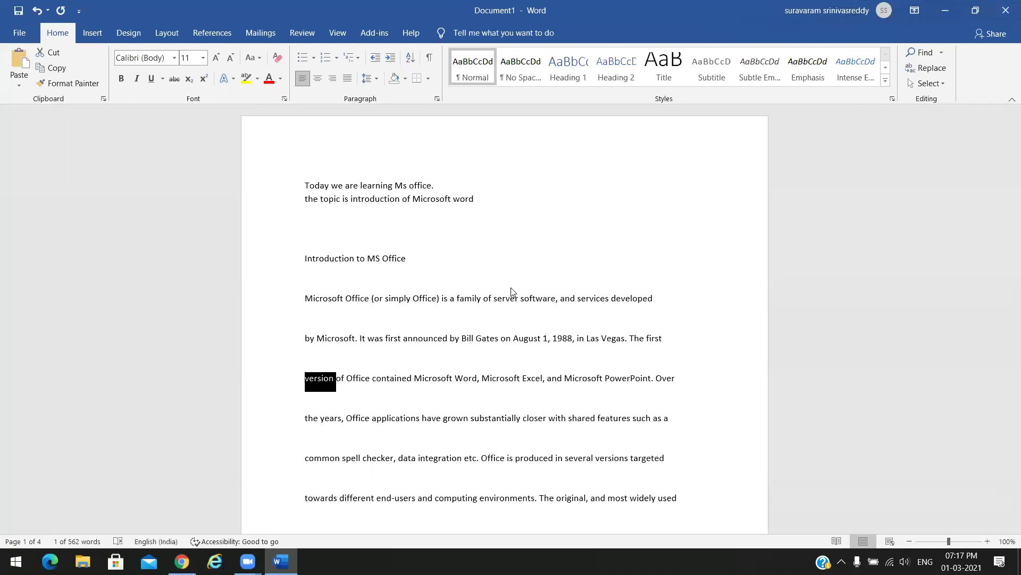
# Step: Extend the selection from "version" through "contained" and down into the following line
pyautogui.hotkey('shift', 'Right')
pyautogui.hotkey('shift', 'Right')
pyautogui.hotkey('shift', 'Right')
pyautogui.hotkey('shift', 'Right')
pyautogui.hotkey('shift', 'Right')
pyautogui.hotkey('shift', 'Right')
pyautogui.hotkey('shift', 'Right')
pyautogui.hotkey('shift', 'Right')
pyautogui.hotkey('shift', 'Right')
pyautogui.hotkey('shift', 'Right')
pyautogui.hotkey('shift', 'Right')
pyautogui.hotkey('shift', 'Right')
pyautogui.hotkey('shift', 'Right')
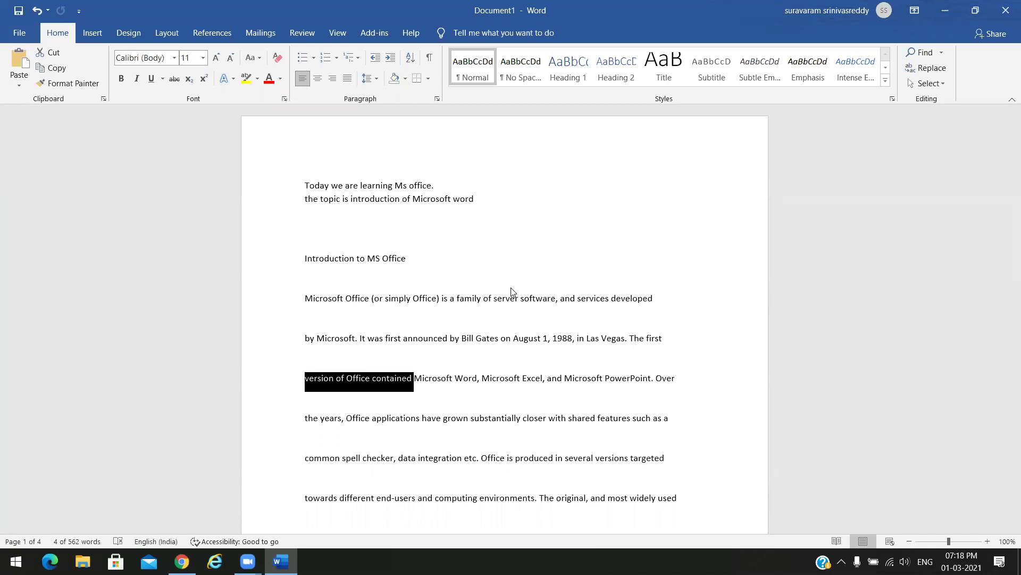
pyautogui.hotkey('ctrl', 'shift', 'Right')
pyautogui.hotkey('ctrl', 'shift', 'Right')
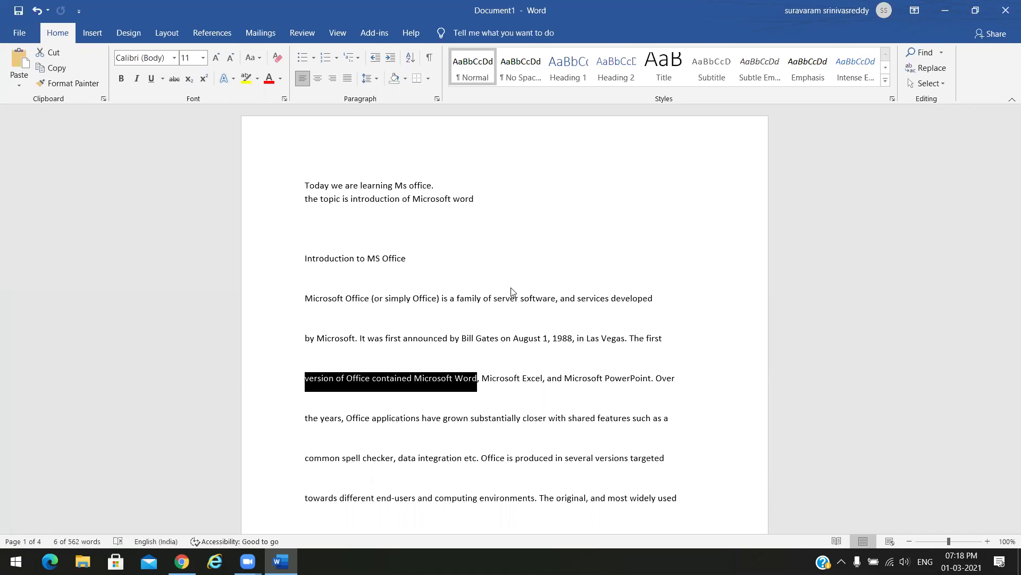
pyautogui.hotkey('shift', 'Down')
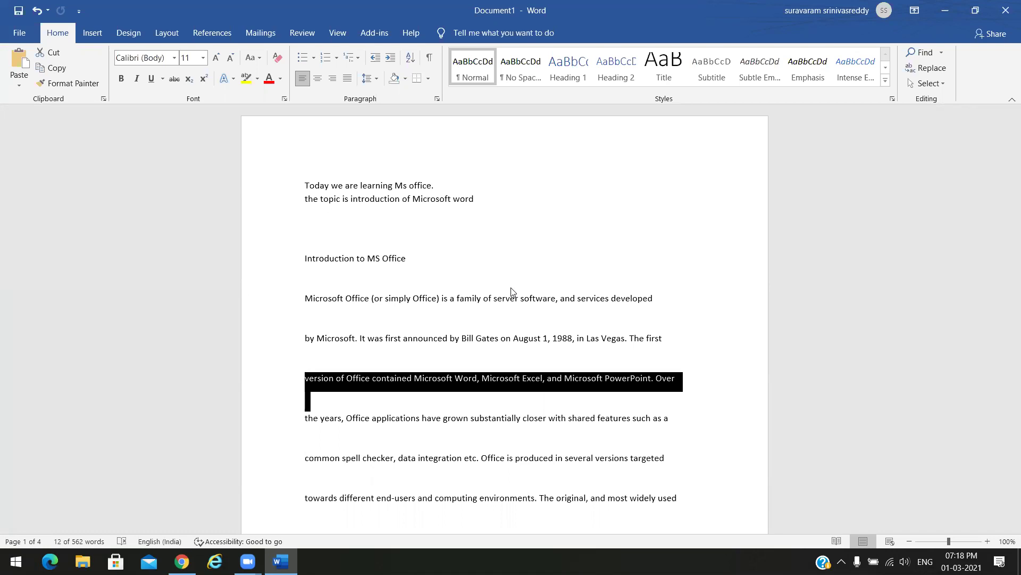
pyautogui.hotkey('shift', 'Down')
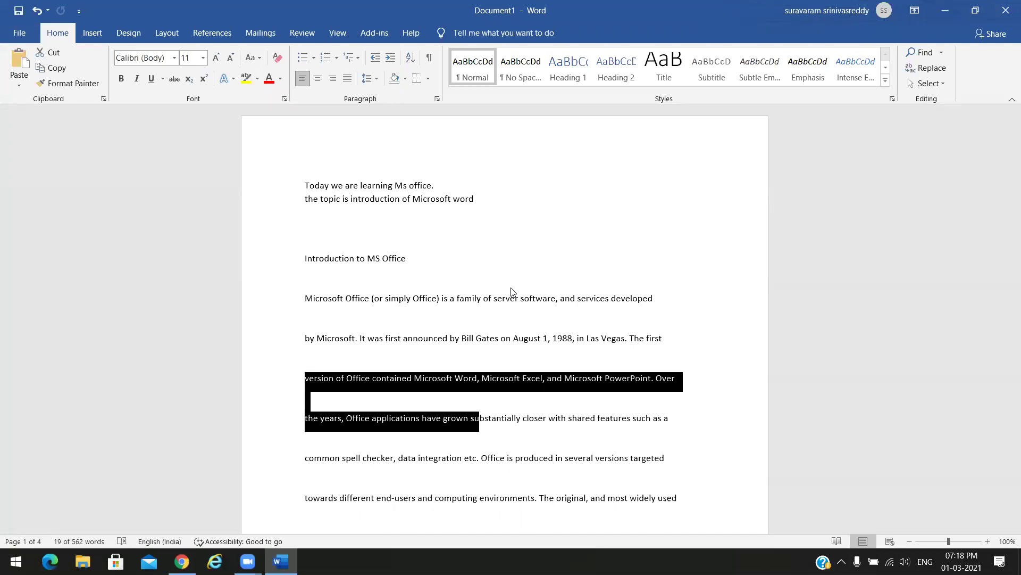
# Step: Cancel the highlight by placing the insertion point just before "version"
pyautogui.click(305, 377)
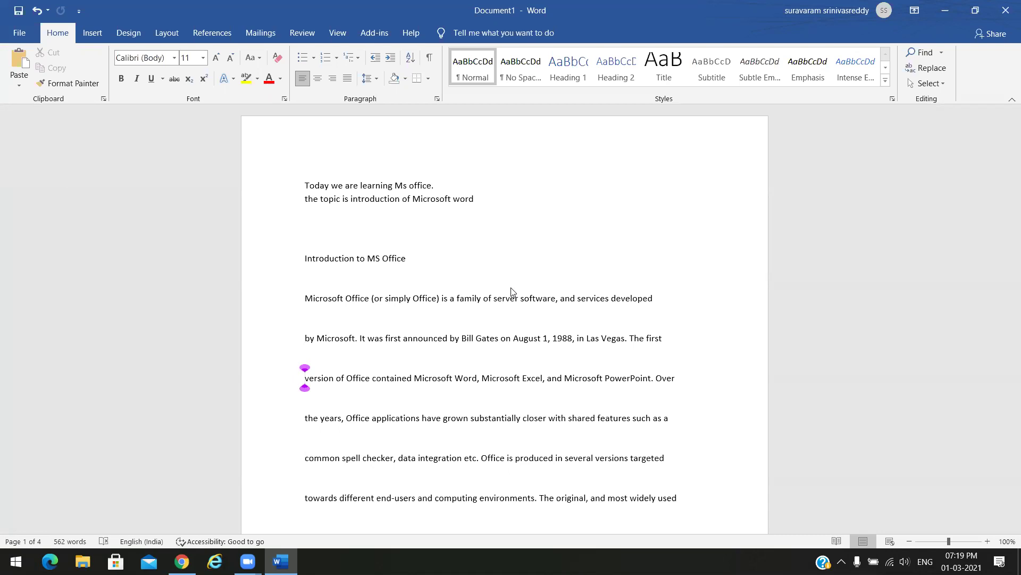
# Step: Select the 'version of Office' line and the lines below it
pyautogui.hotkey('shift', 'End')
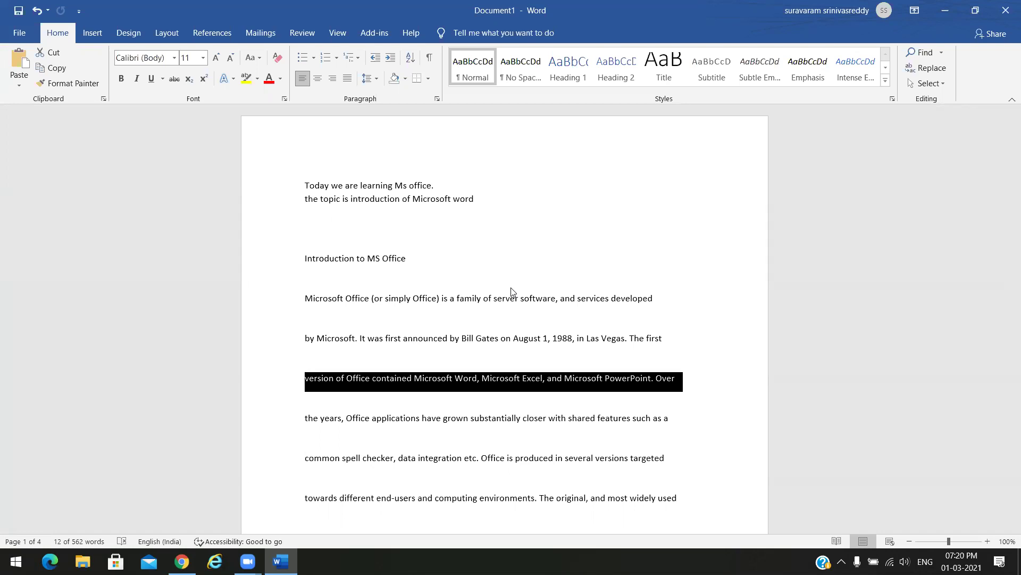
pyautogui.hotkey('shift', 'Down')
pyautogui.hotkey('shift', 'Down')
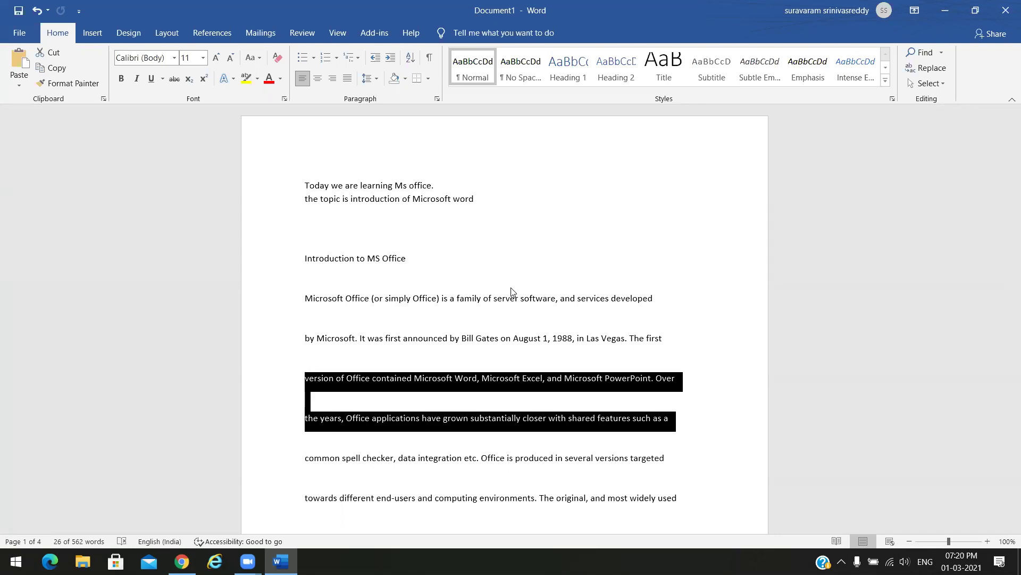
pyautogui.hotkey('shift', 'Down')
pyautogui.hotkey('shift', 'Down')
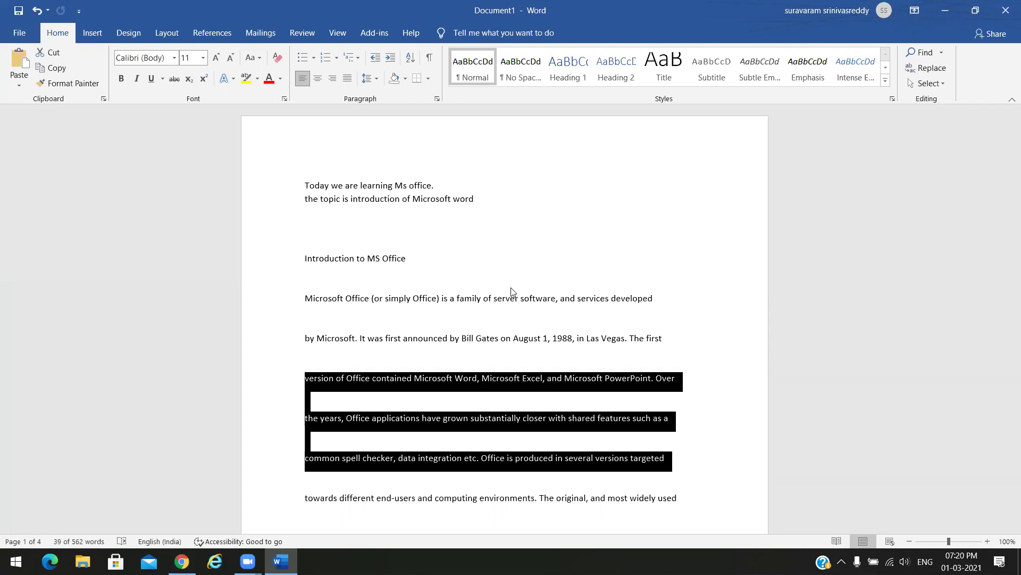
# Step: Clear the highlight and move the caret back up near 'by Microsoft'
pyautogui.press('Up')
pyautogui.press('Down')
pyautogui.press('Up')
pyautogui.press('Up')
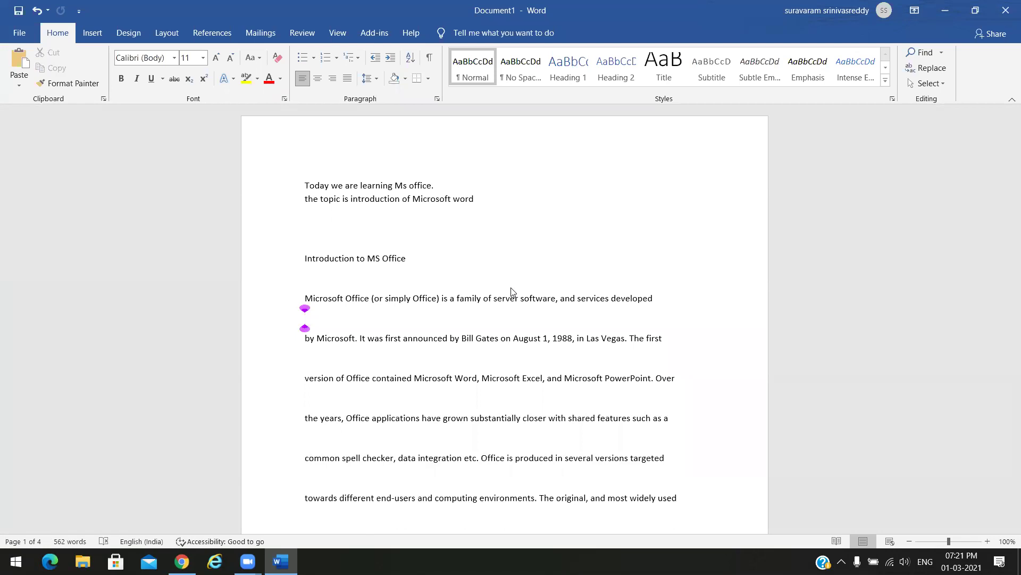
# Step: Select from the 'by Microsoft' line back to the top of the document with Ctrl+Shift+Home
pyautogui.press('Down')
pyautogui.press('Down')
pyautogui.hotkey('ctrl', 'shift', 'Home')
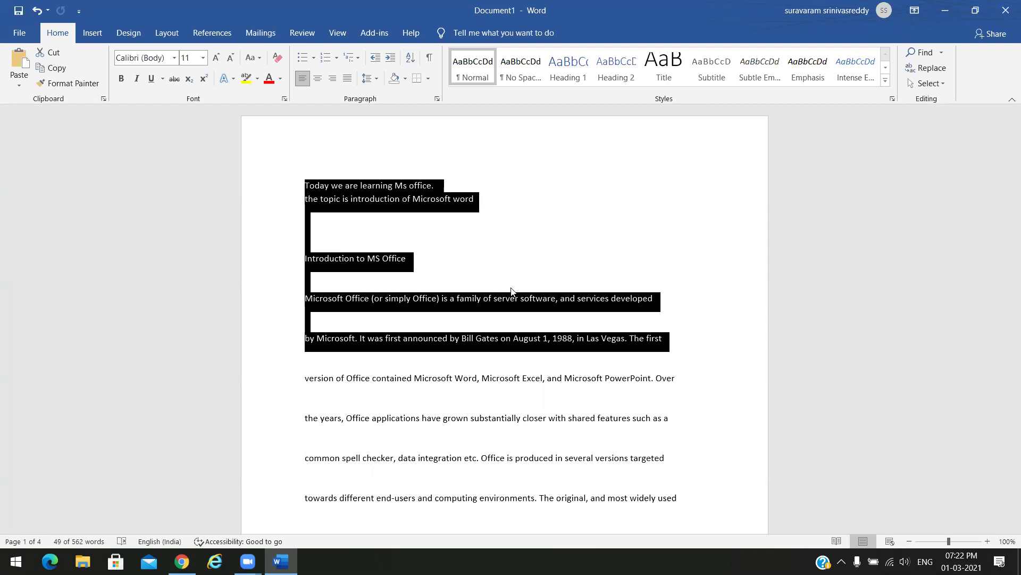
# Step: Extend the highlight to the document end, then deselect back at the 'version of Office' line
pyautogui.hotkey('ctrl', 'shift', 'End')
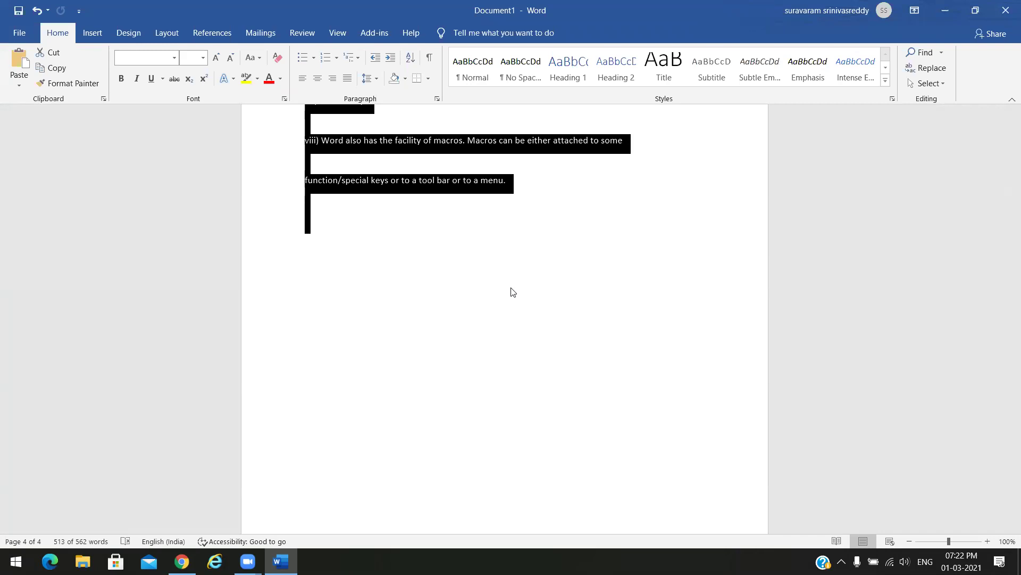
pyautogui.press('Left')
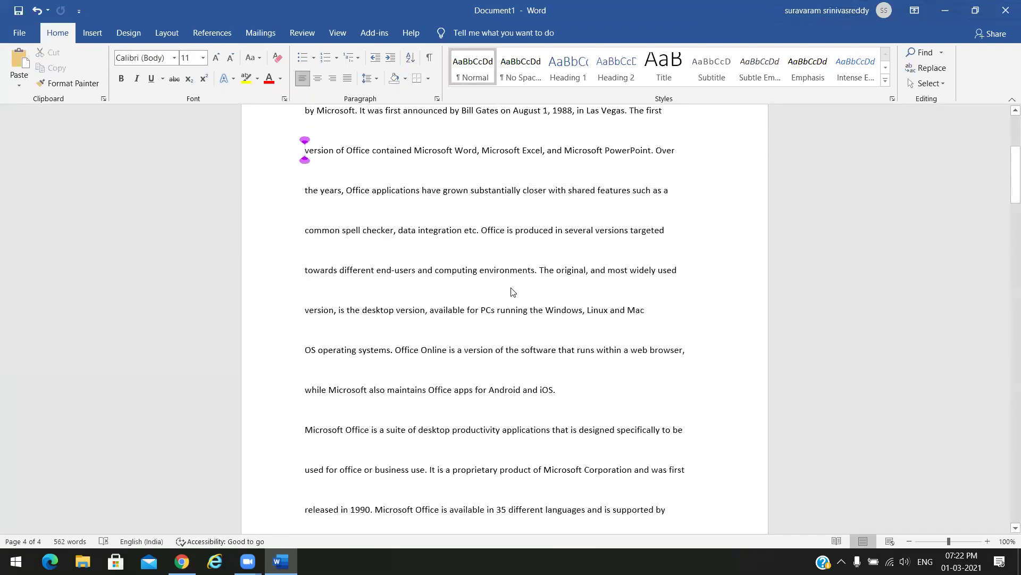
# Step: Select from 'version of Office' to the document's end, then Alt+Tab to Zoom
pyautogui.hotkey('ctrl', 'shift', 'End')
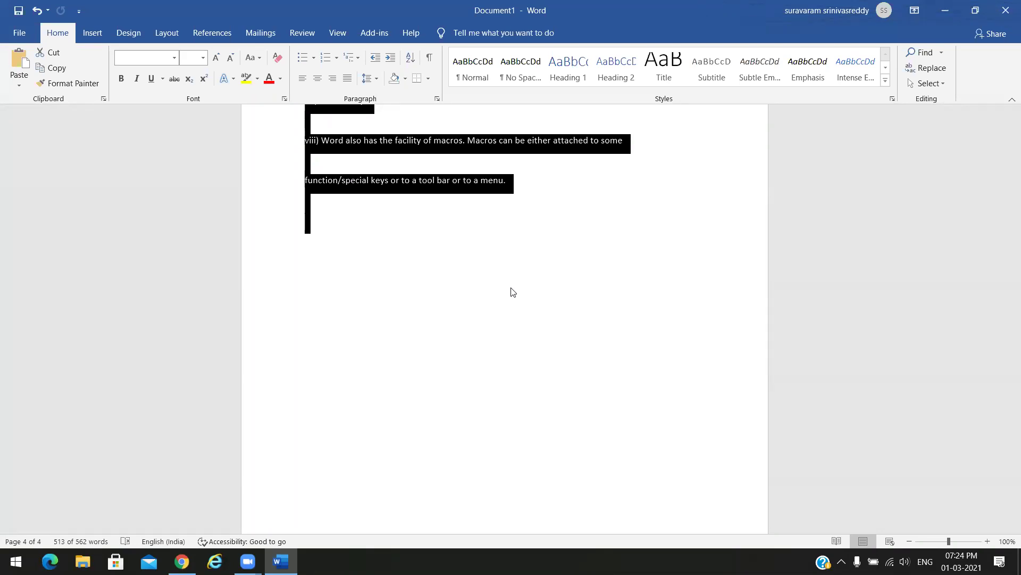
pyautogui.hotkey('alt', 'Tab')
pyautogui.hotkey('alt', 'Tab')
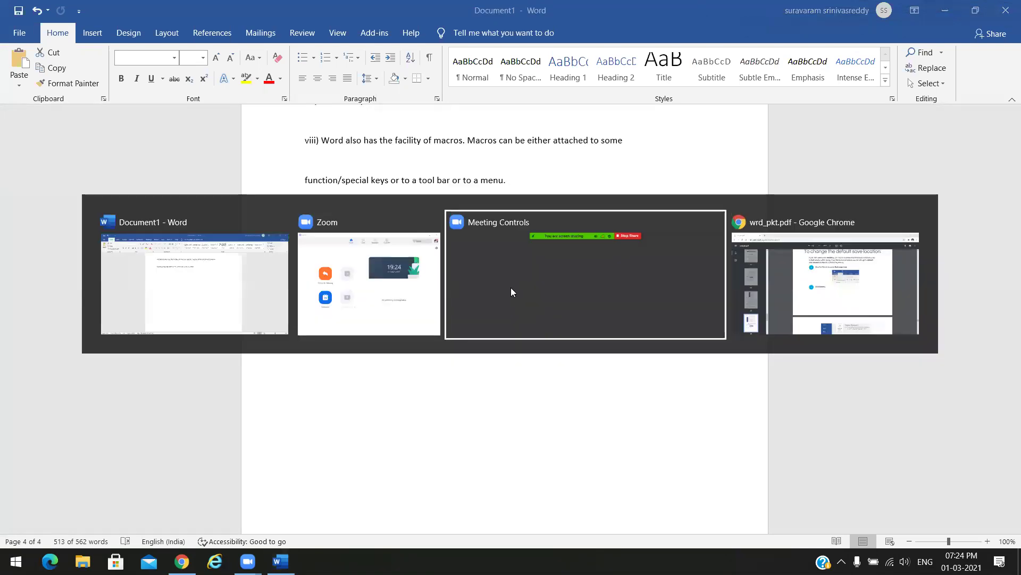